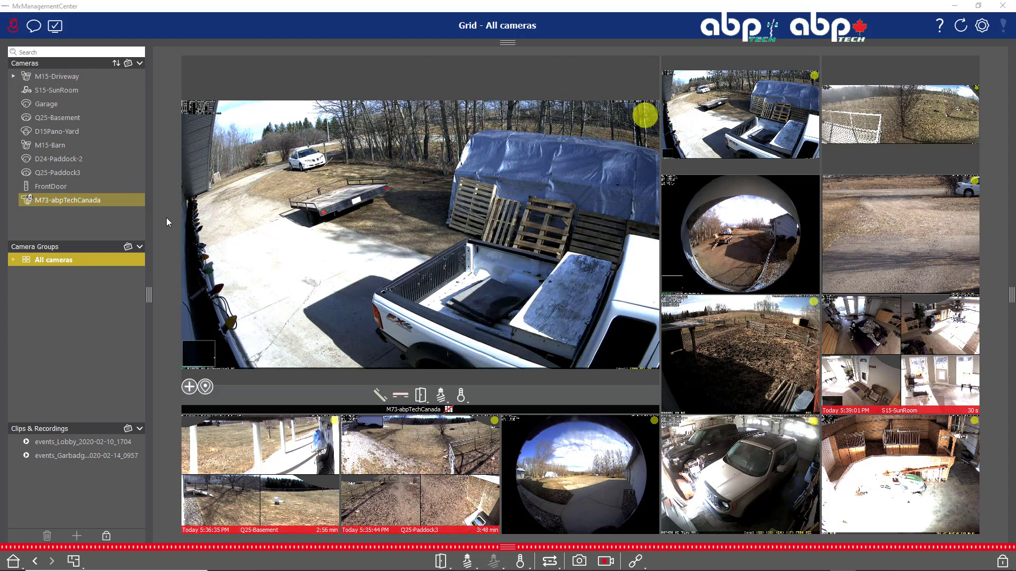
# Expand the M15-Driveway camera to view its individual sensors, and collapse it again.
pyautogui.click(13, 75)
pyautogui.moveTo(86, 96)
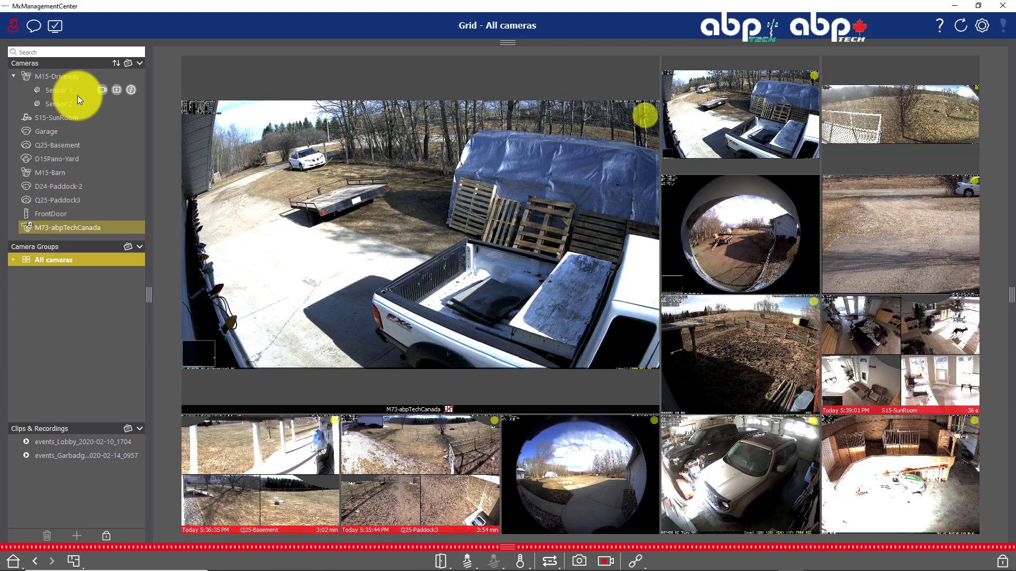
pyautogui.click(13, 75)
pyautogui.moveTo(541, 246)
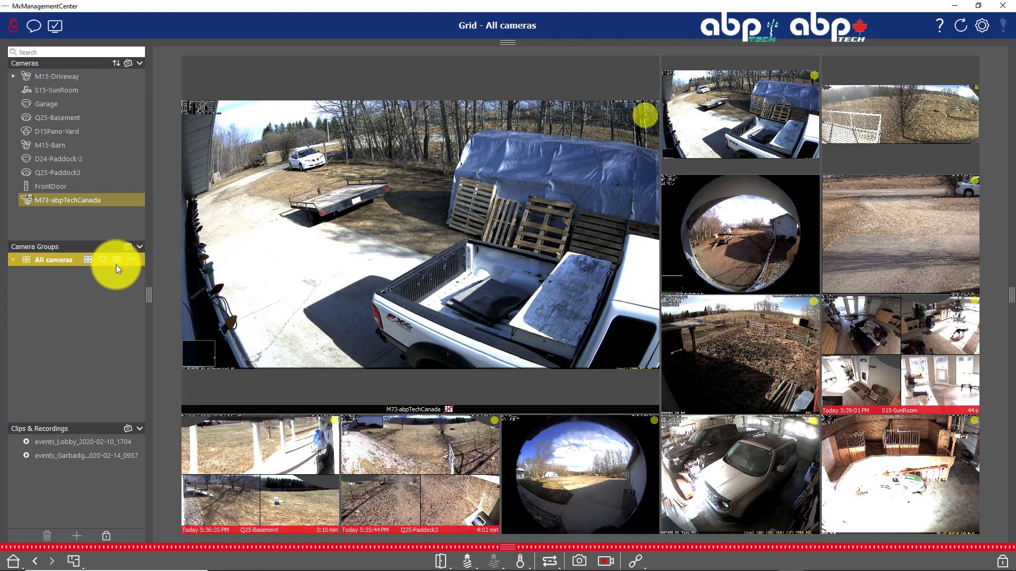
# Unlock editing and add a new camera group named "Overview" with the house template as its icon.
pyautogui.click(107, 536)
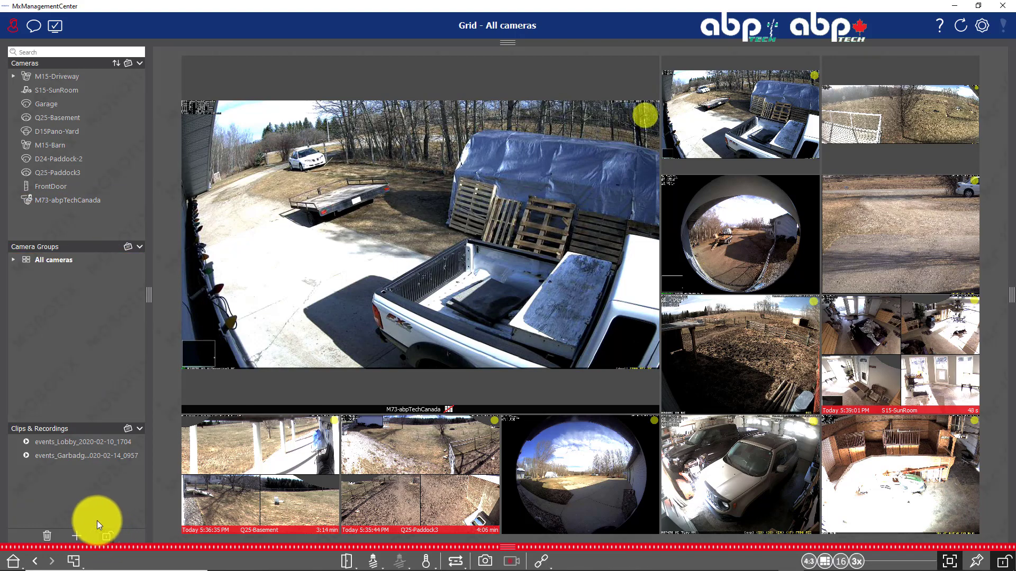
pyautogui.click(76, 534)
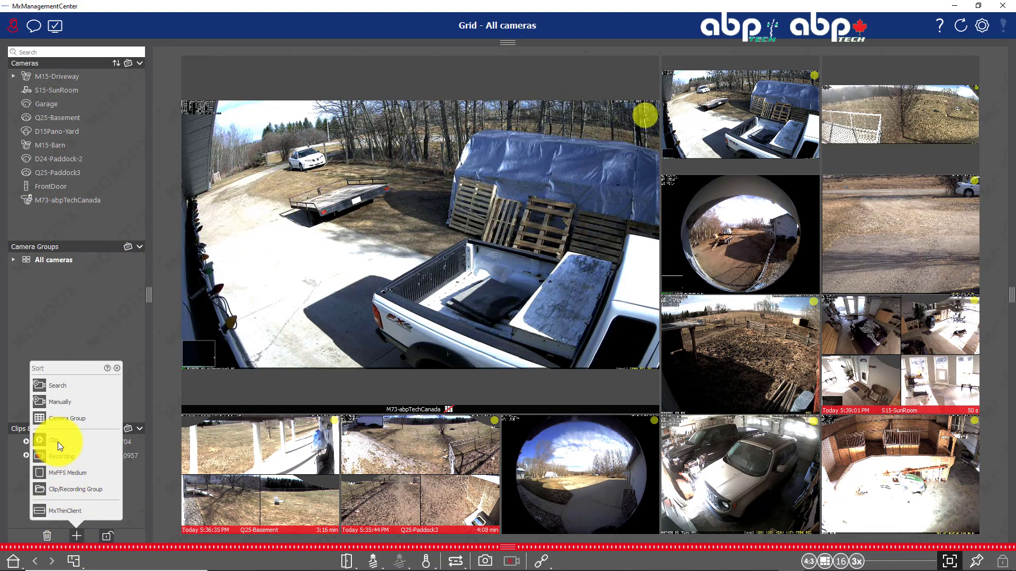
pyautogui.click(59, 419)
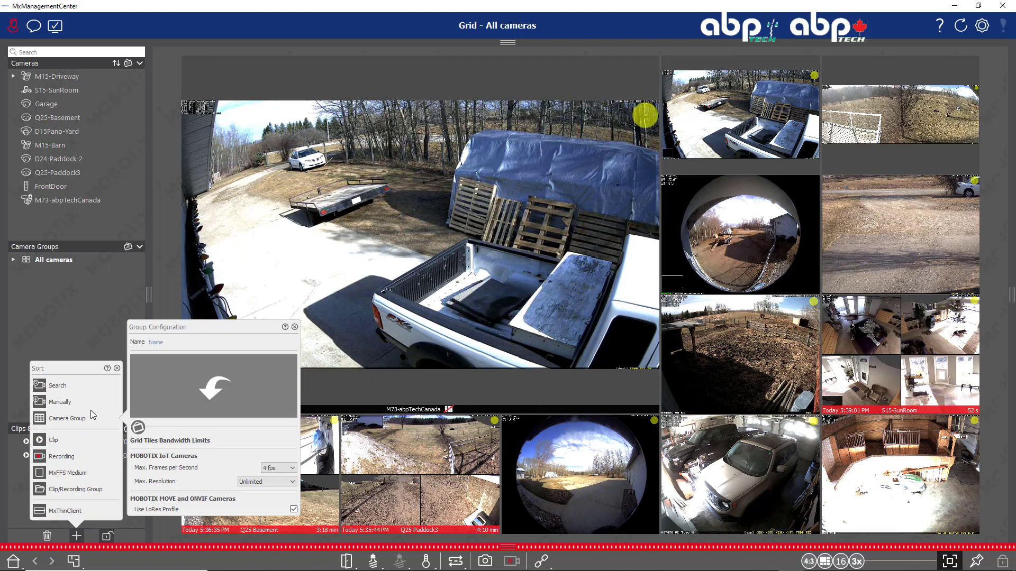
pyautogui.write('Overview')
pyautogui.click(190, 394)
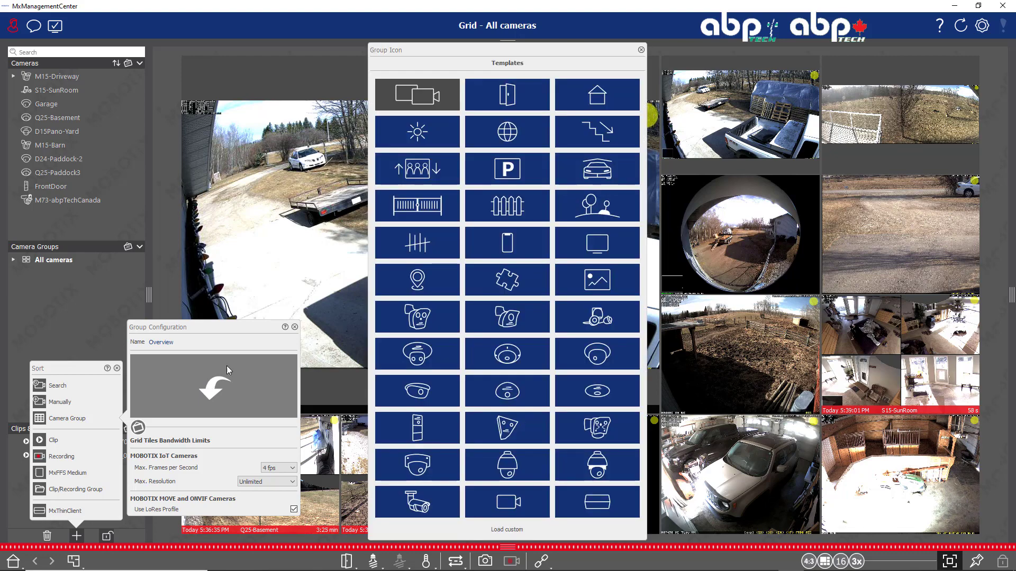
pyautogui.click(602, 99)
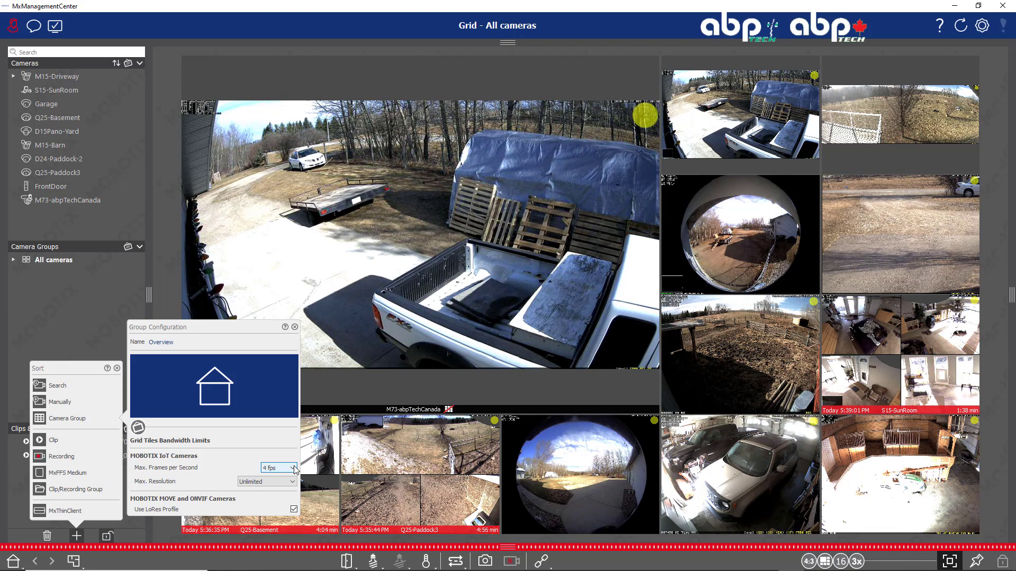
# Examine the maximum frame rate and maximum resolution choices for MOBOTIX IoT cameras in the new group's configuration.
pyautogui.click(294, 470)
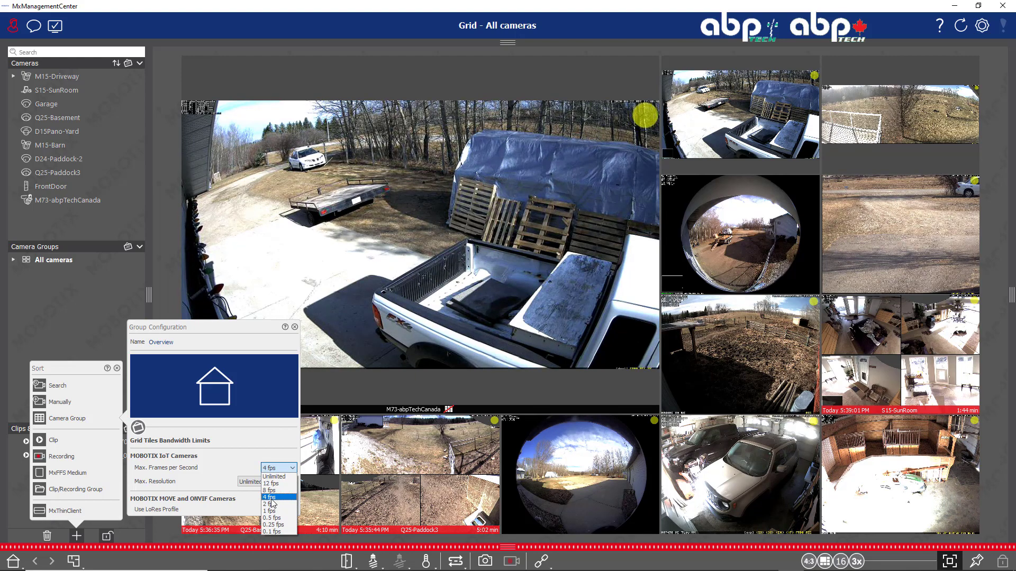
pyautogui.click(235, 467)
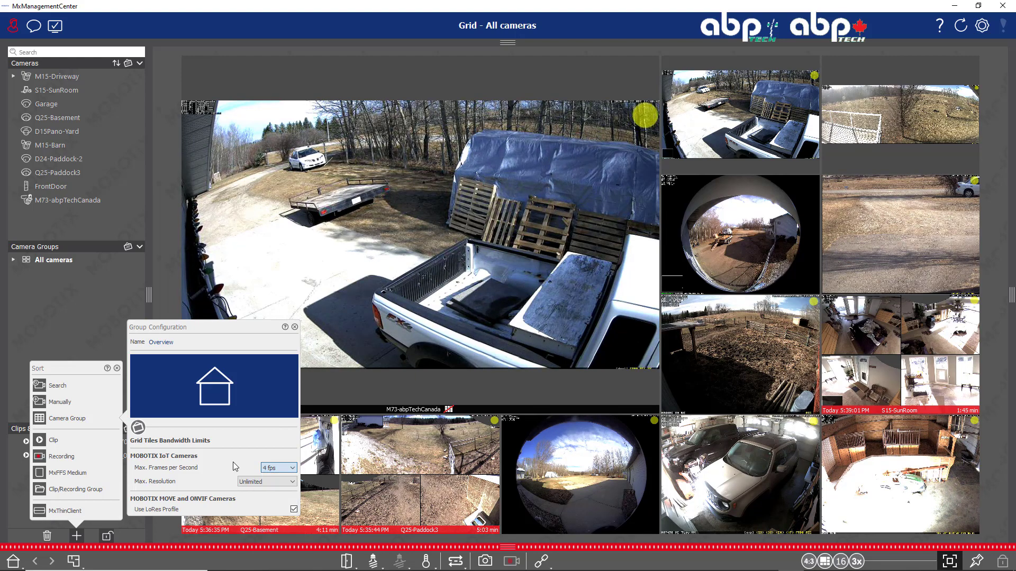
pyautogui.click(268, 486)
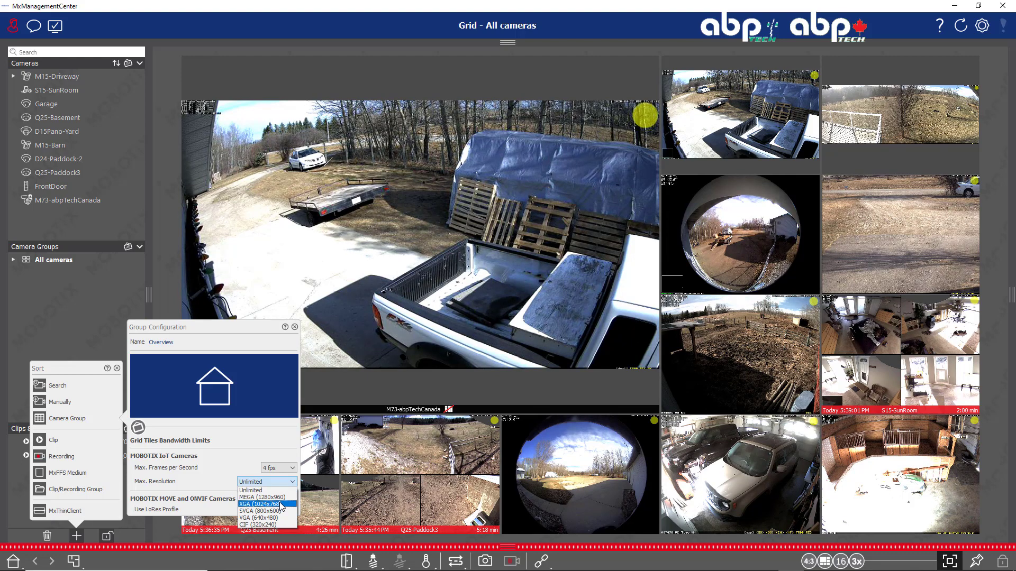
pyautogui.click(219, 453)
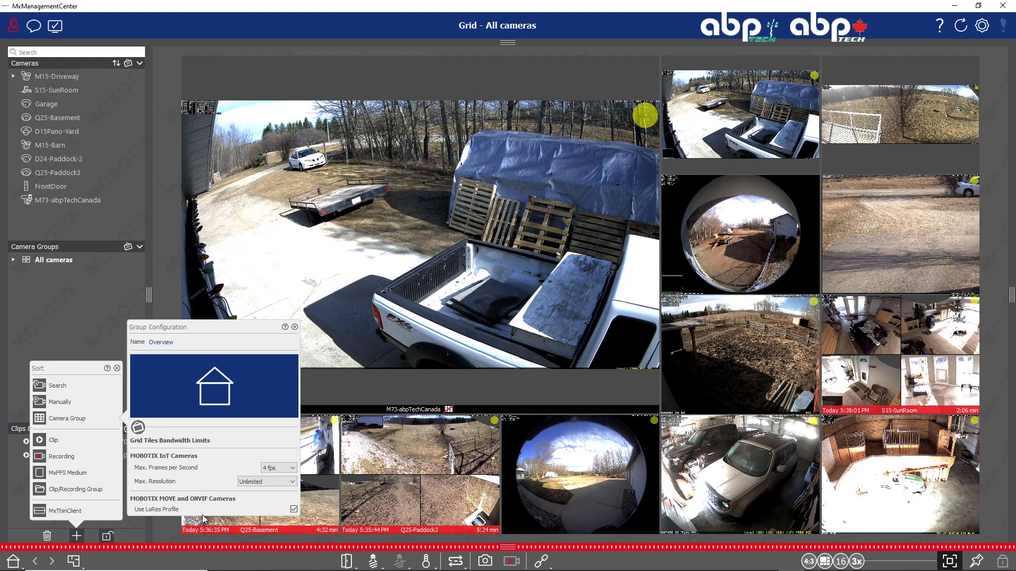
# Toggle the Use LoRes Profile option for MOBOTIX MOVE and ONVIF cameras and finish creating the Overview group.
pyautogui.click(294, 509)
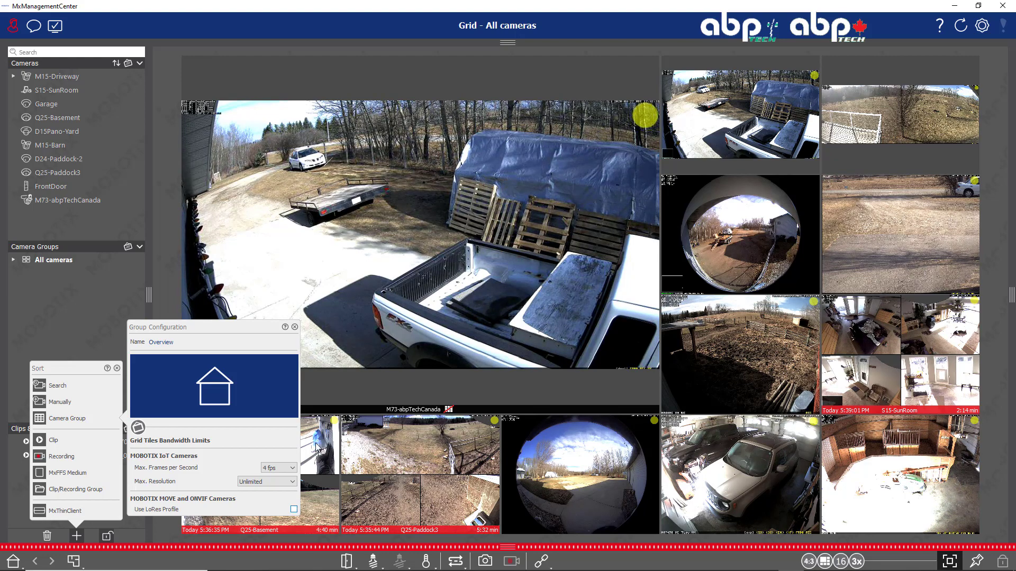
pyautogui.click(321, 392)
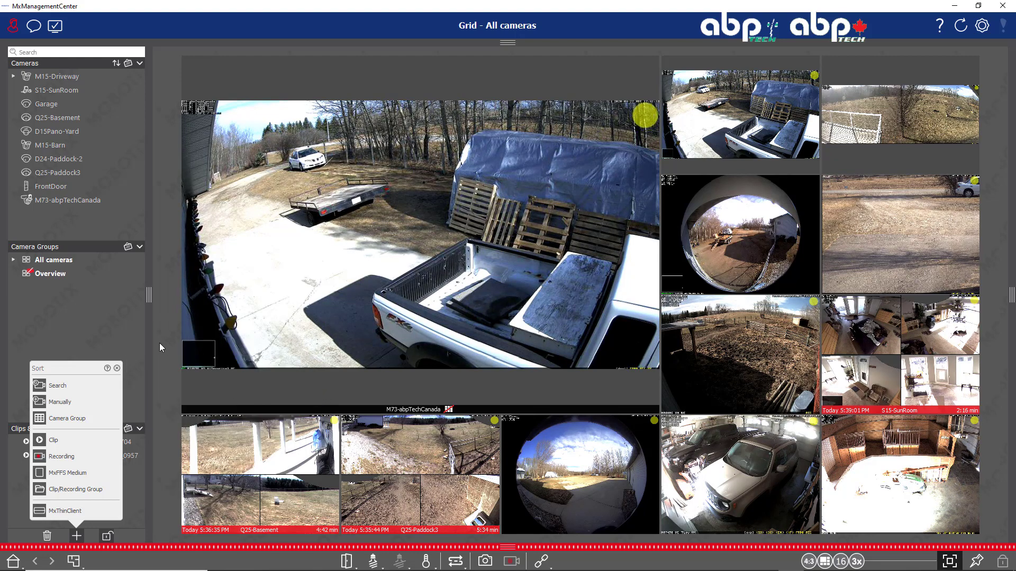
pyautogui.click(27, 293)
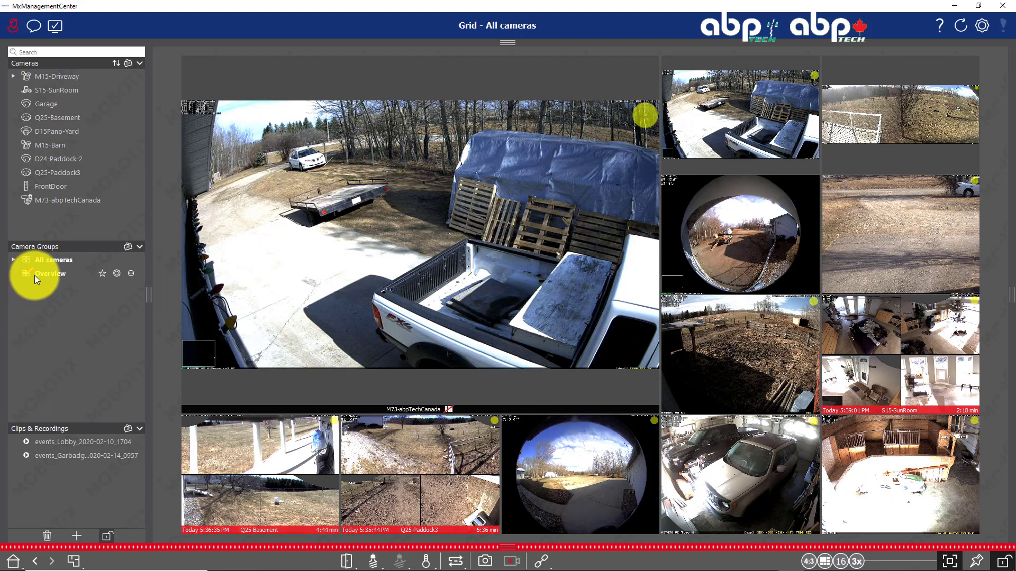
# Add all cameras from M15-Driveway through M73-abpTechCanada to the Overview group and expand the group.
pyautogui.moveTo(34, 275)
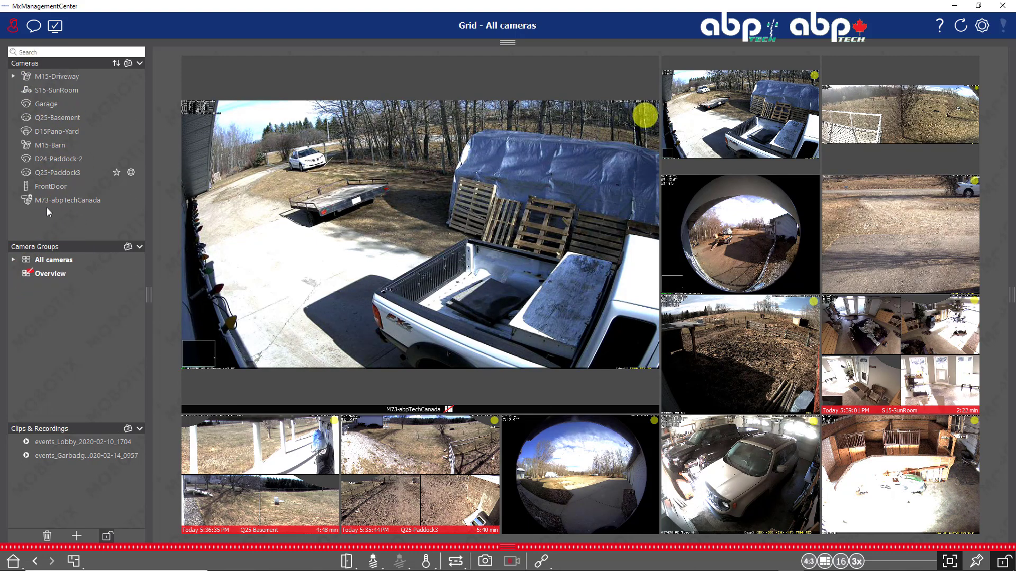
pyautogui.click(55, 76)
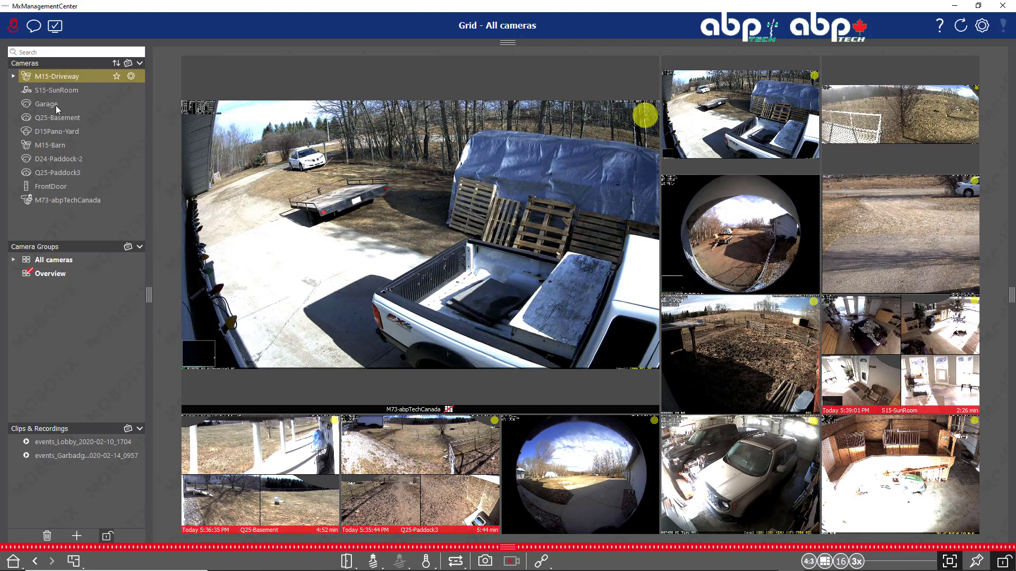
pyautogui.keyDown('shift'); pyautogui.click(61, 201); pyautogui.keyUp('shift')
pyautogui.moveTo(57, 191); pyautogui.dragTo(53, 279)
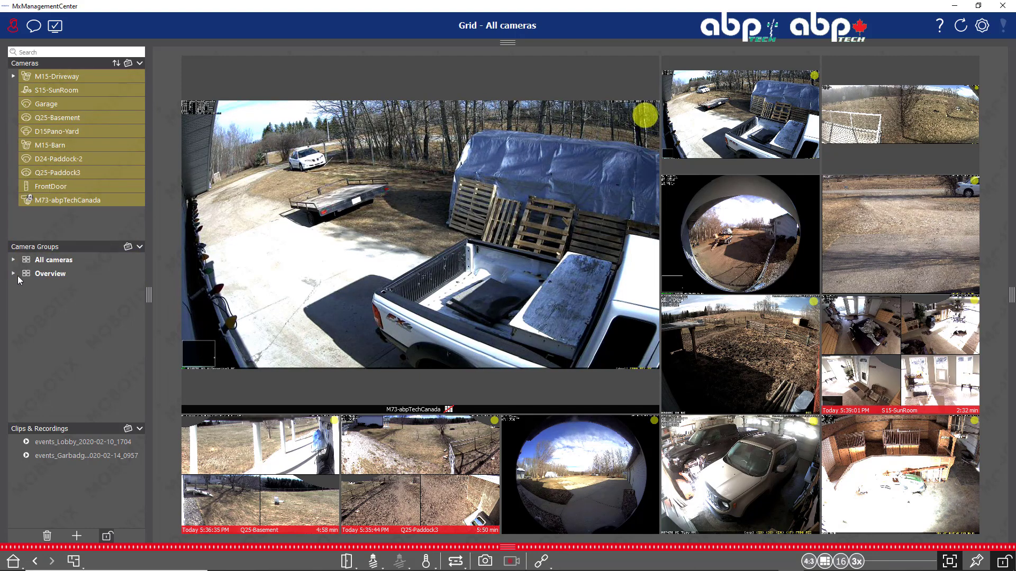
pyautogui.click(13, 274)
# Review the Overview group's function settings and close them without changes.
pyautogui.moveTo(75, 278)
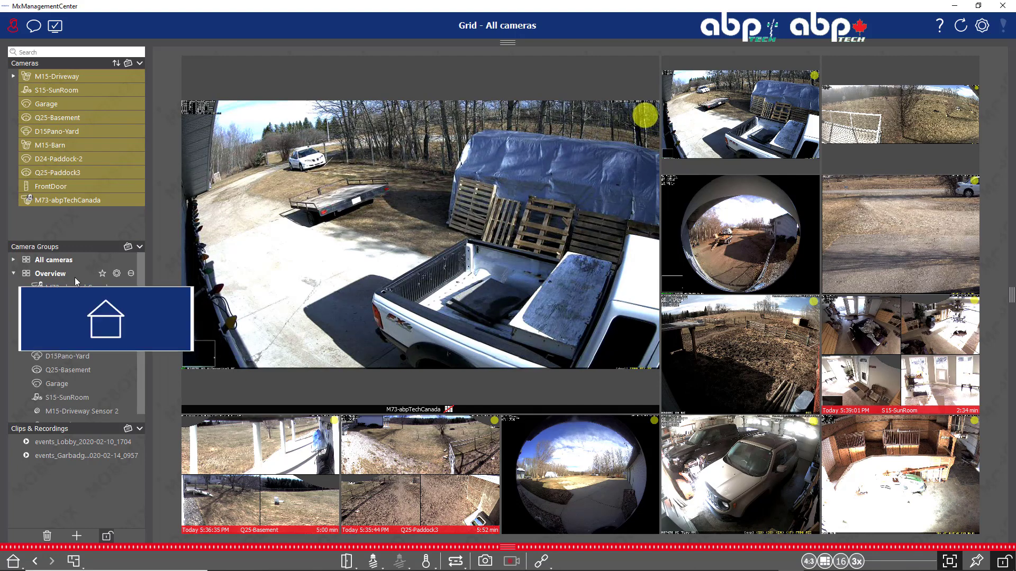
pyautogui.click(117, 274)
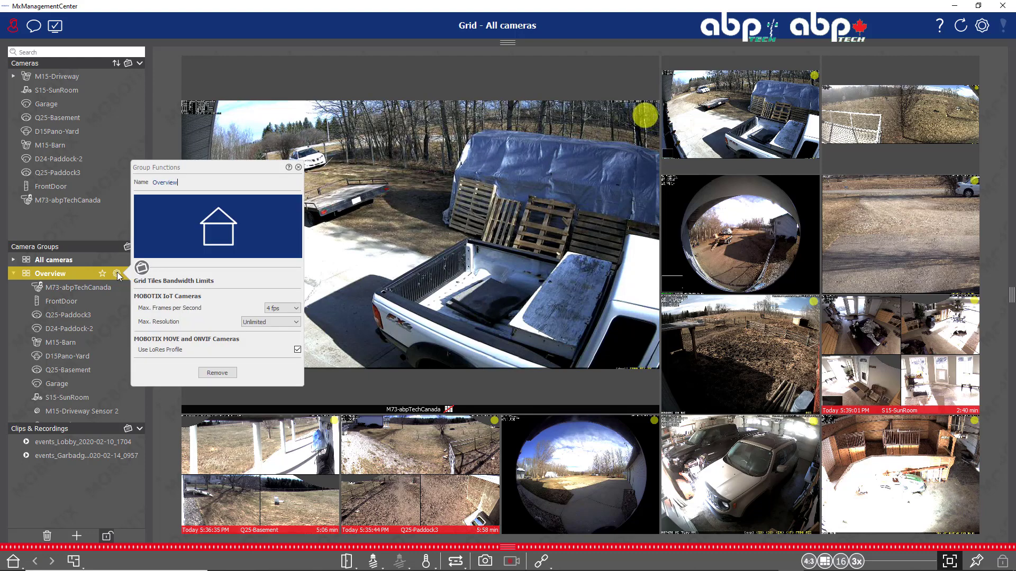
pyautogui.click(117, 274)
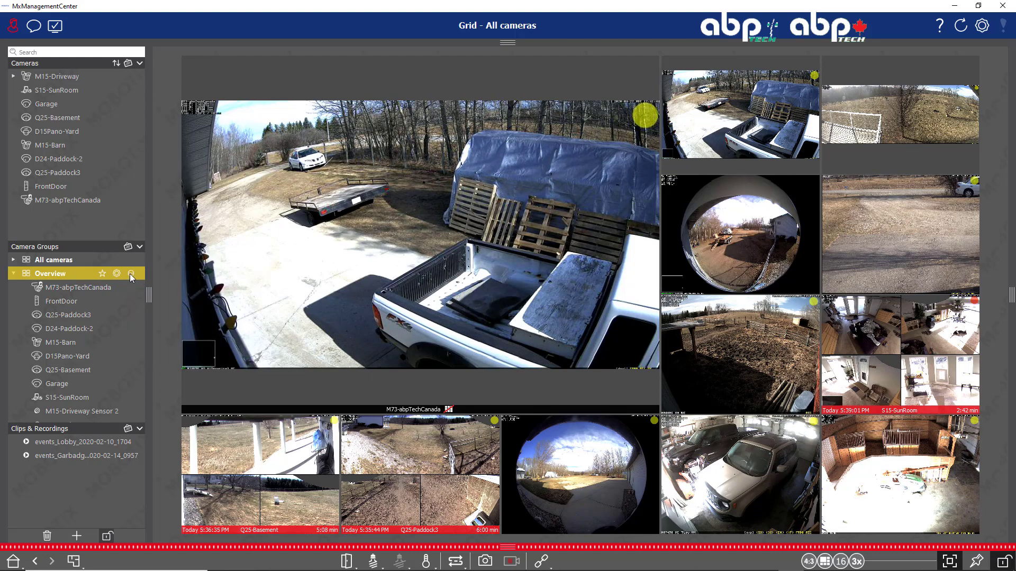
# Open the Overview group's multi-camera configuration and try the speaker option for M73-abpTechCanada.
pyautogui.click(130, 275)
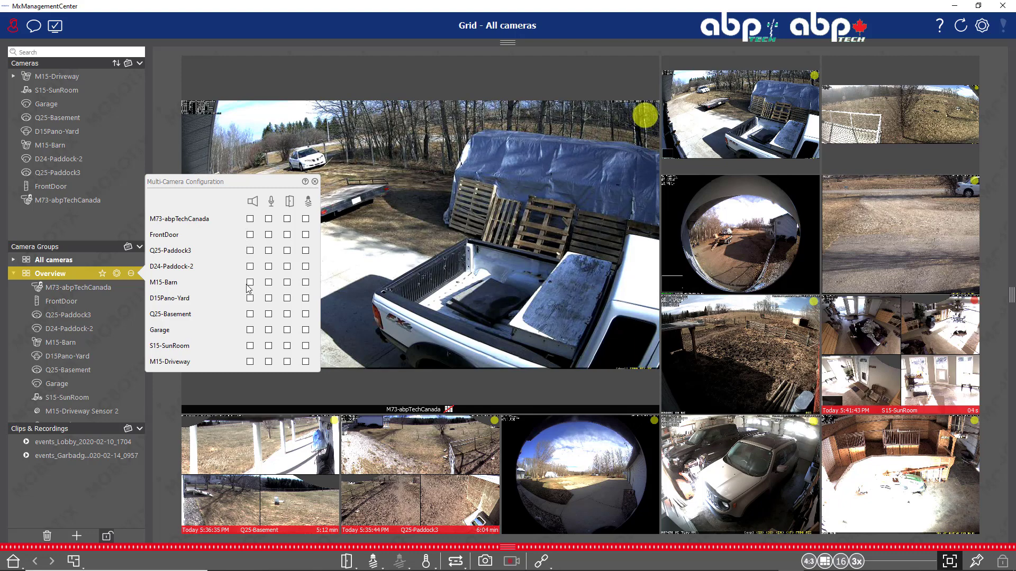
pyautogui.click(249, 219)
pyautogui.click(250, 222)
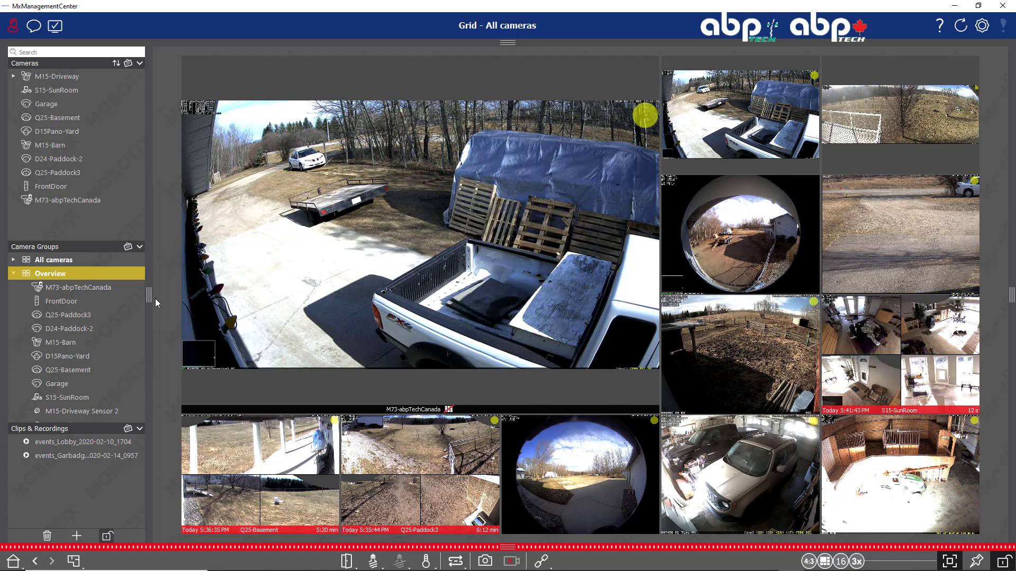
# Collapse the Overview group, lock editing again and display the group in the grid view.
pyautogui.moveTo(130, 307)
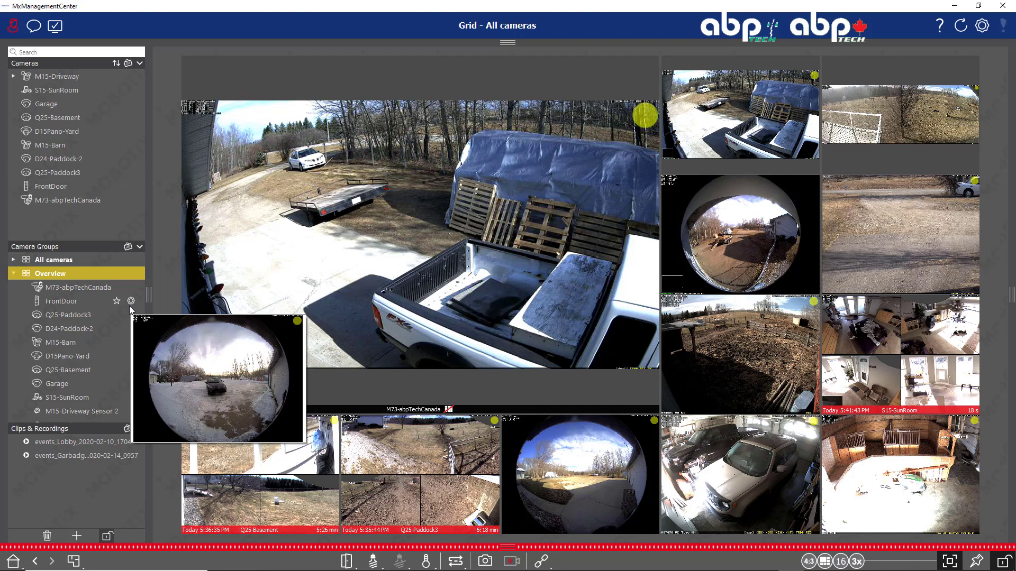
pyautogui.click(14, 274)
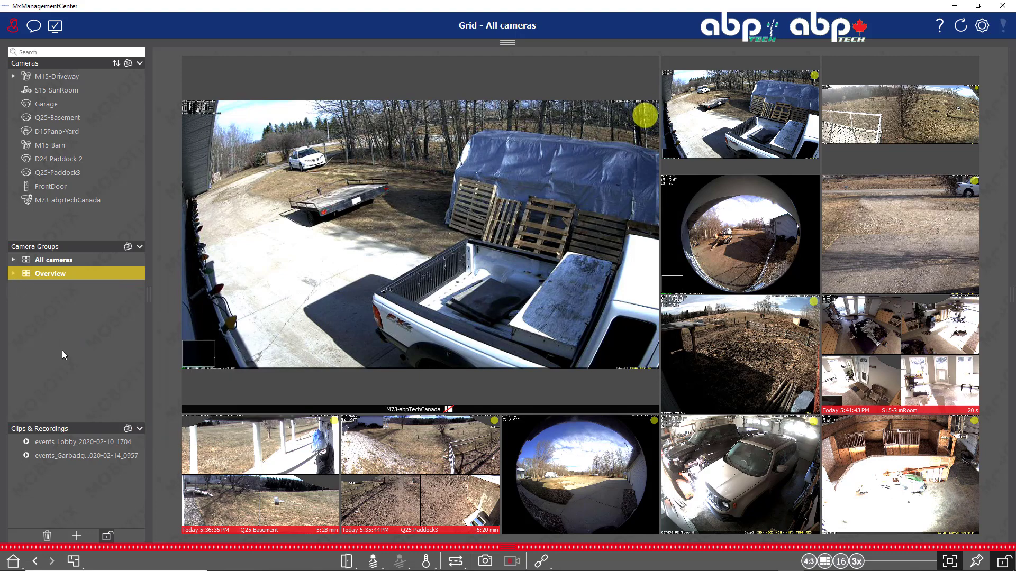
pyautogui.click(107, 536)
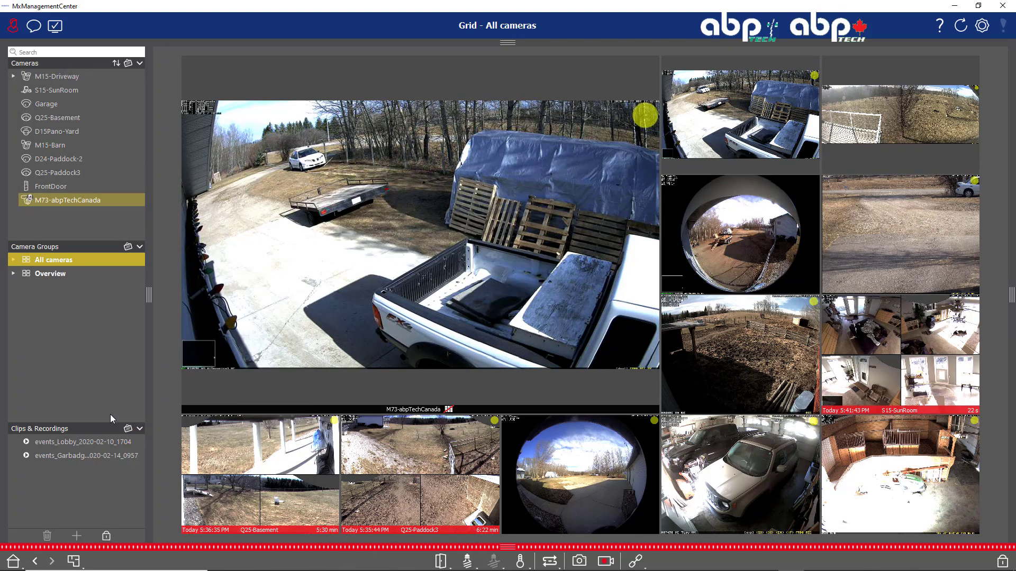
pyautogui.moveTo(87, 275)
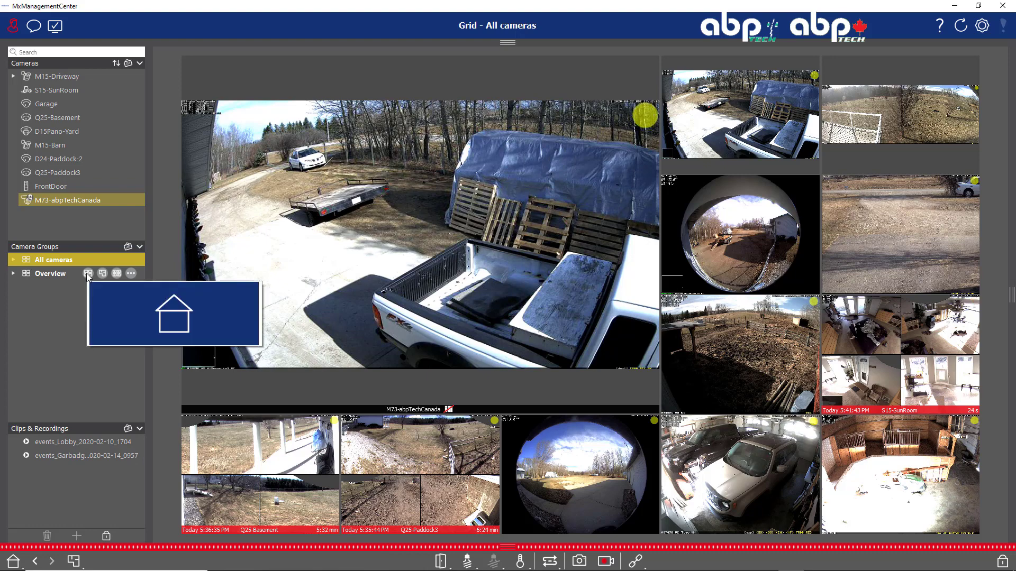
pyautogui.click(88, 273)
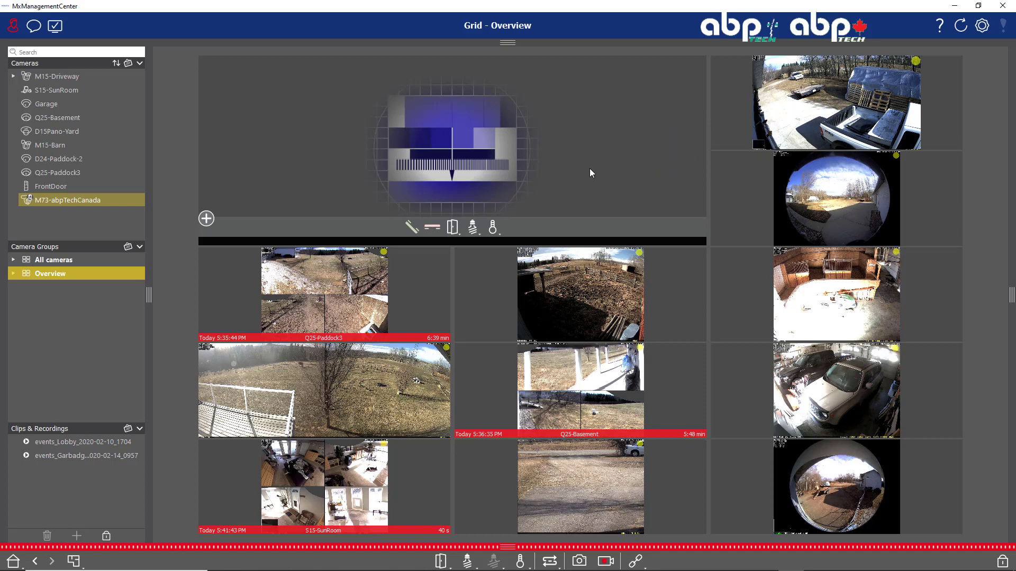
# Show the Q25-Paddock3, D24-Paddock-2 and D15Pano-Yard cameras one after another in the grid's large focus tile.
pyautogui.moveTo(404, 272); pyautogui.dragTo(458, 167)
pyautogui.moveTo(458, 167); pyautogui.dragTo(461, 163)
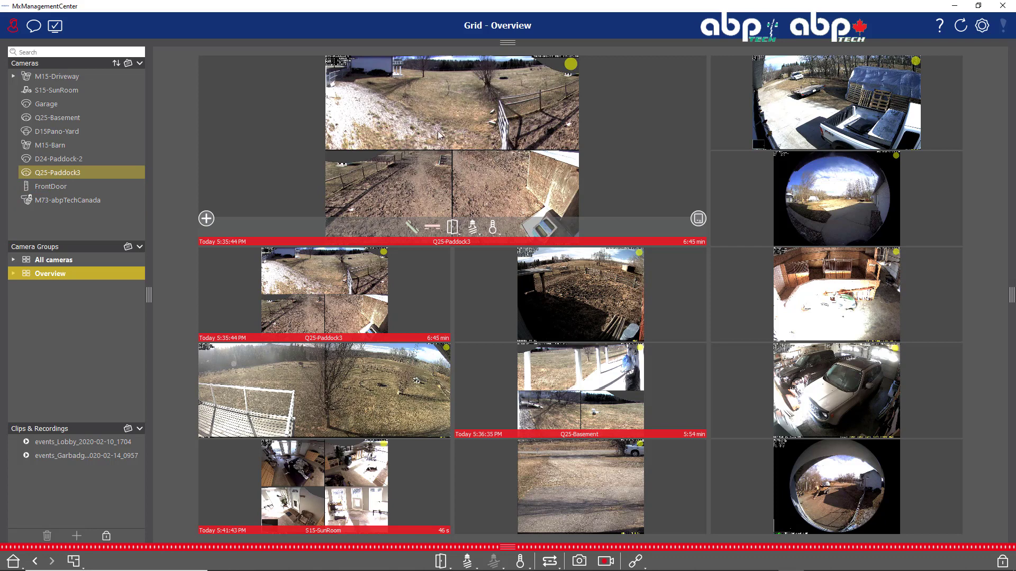
pyautogui.moveTo(601, 300); pyautogui.dragTo(507, 159)
pyautogui.moveTo(381, 397); pyautogui.dragTo(474, 182)
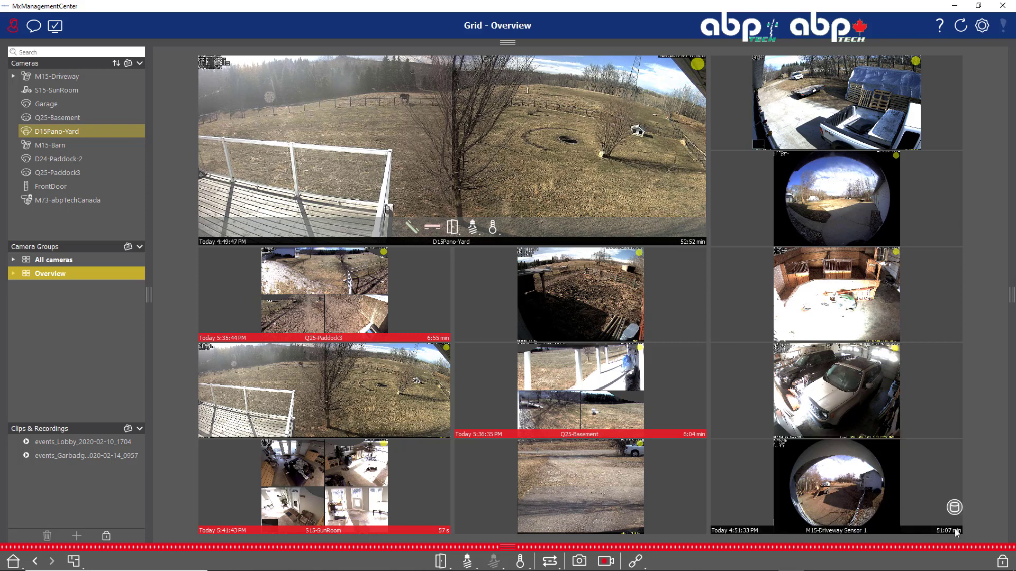
# Unlock editing of the Overview grid and turn off its large focus tile.
pyautogui.click(1002, 565)
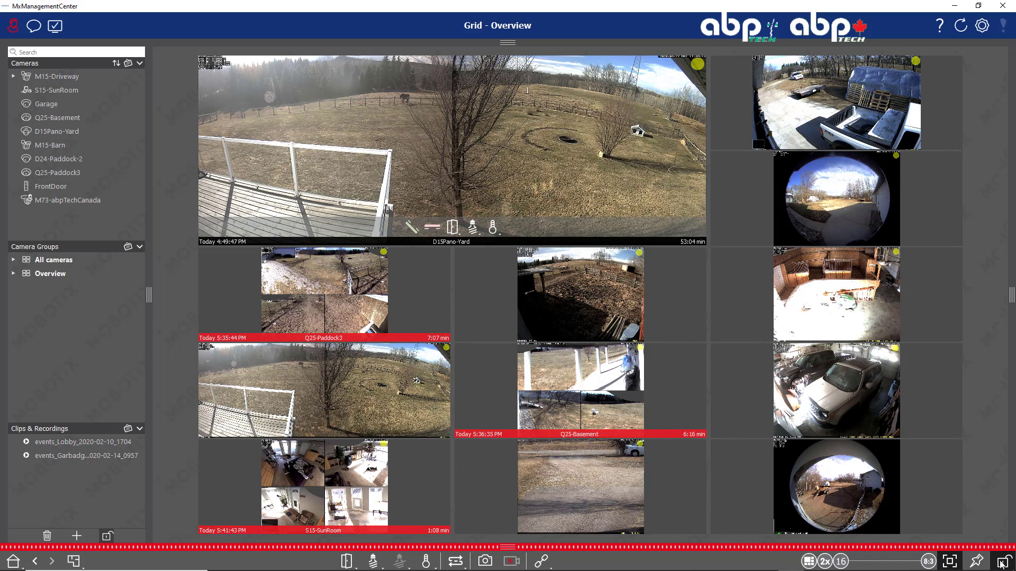
pyautogui.click(950, 561)
pyautogui.click(950, 564)
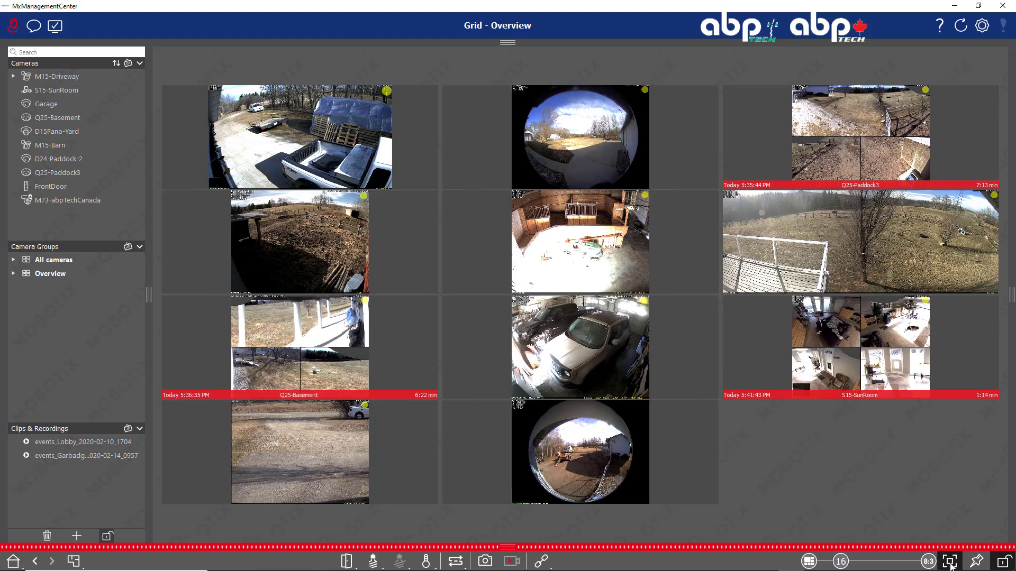
pyautogui.click(950, 564)
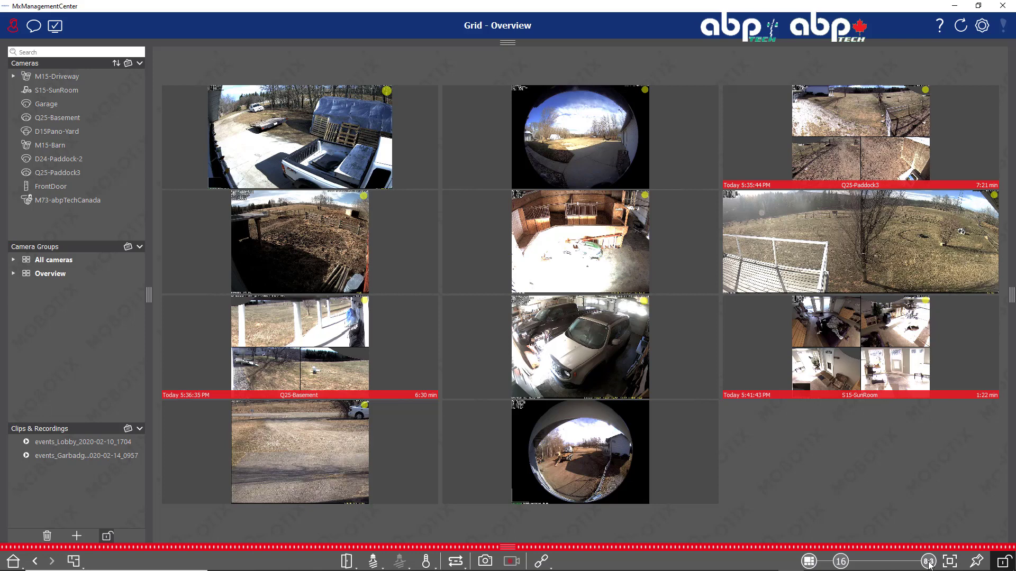
# Try a 4:3 tile aspect ratio on the Overview grid and settle on 16:9.
pyautogui.moveTo(862, 278)
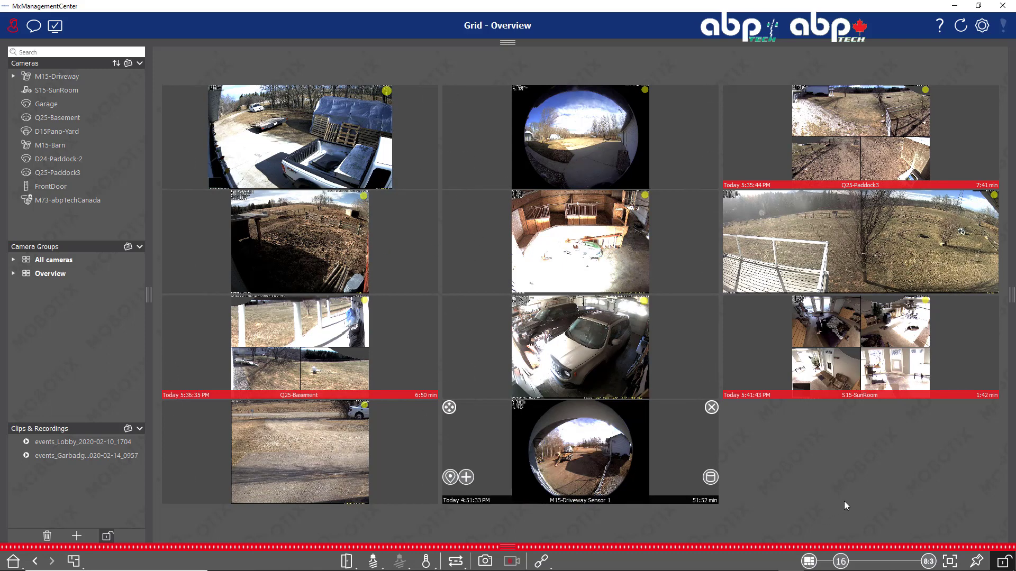
pyautogui.moveTo(929, 562); pyautogui.dragTo(820, 565)
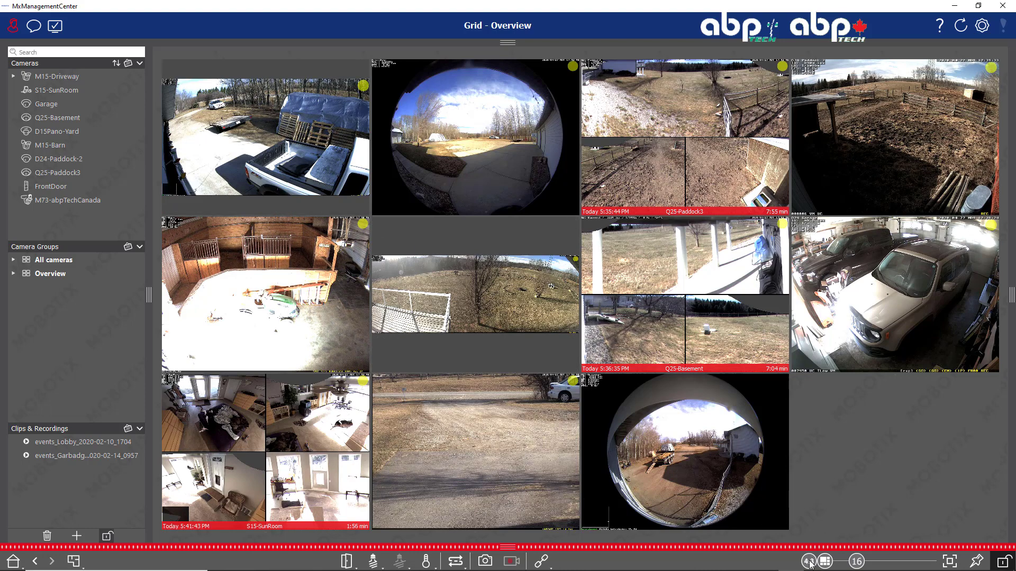
pyautogui.click(842, 563)
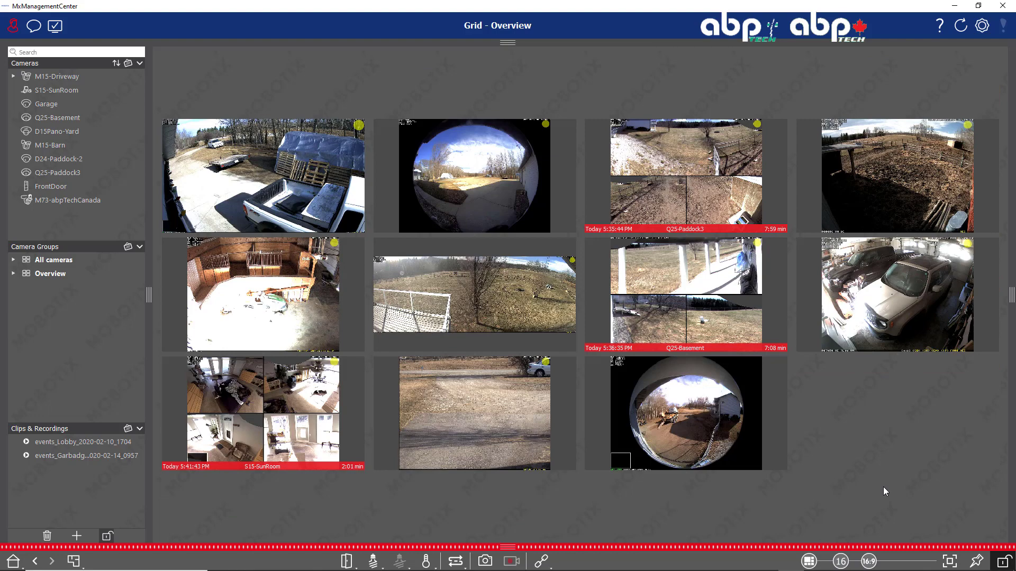
# Set the Overview grid's tile aspect ratio to 4:3 and its number of tiles to 12.
pyautogui.click(868, 562)
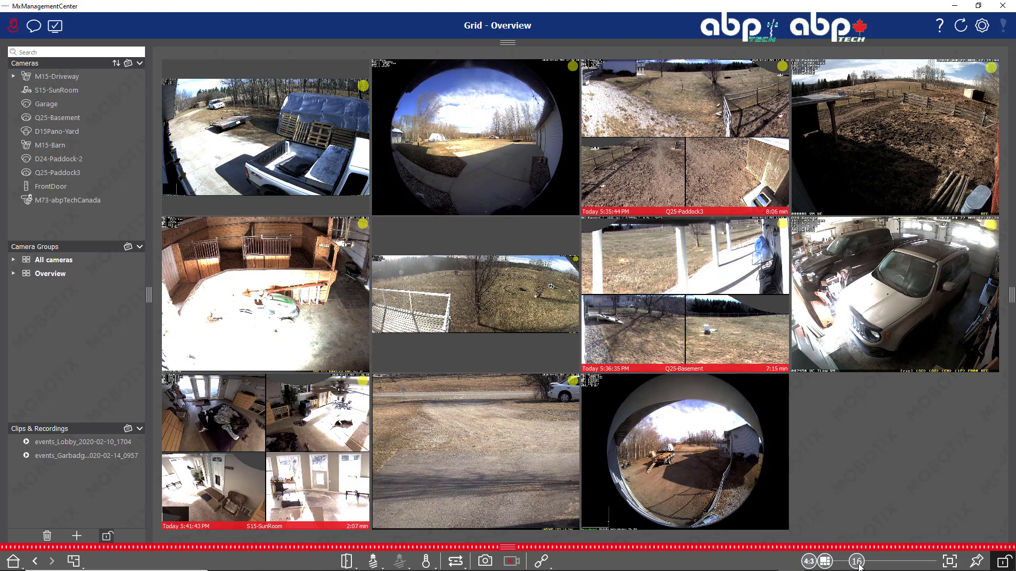
pyautogui.moveTo(859, 567); pyautogui.dragTo(850, 566)
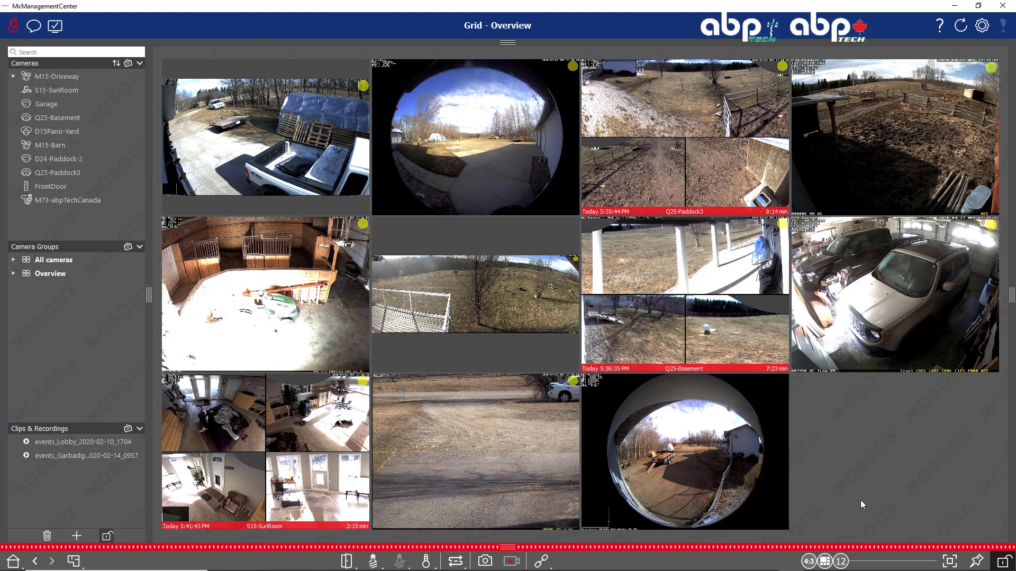
# Switch the Overview group's layout to a manual grid.
pyautogui.click(824, 562)
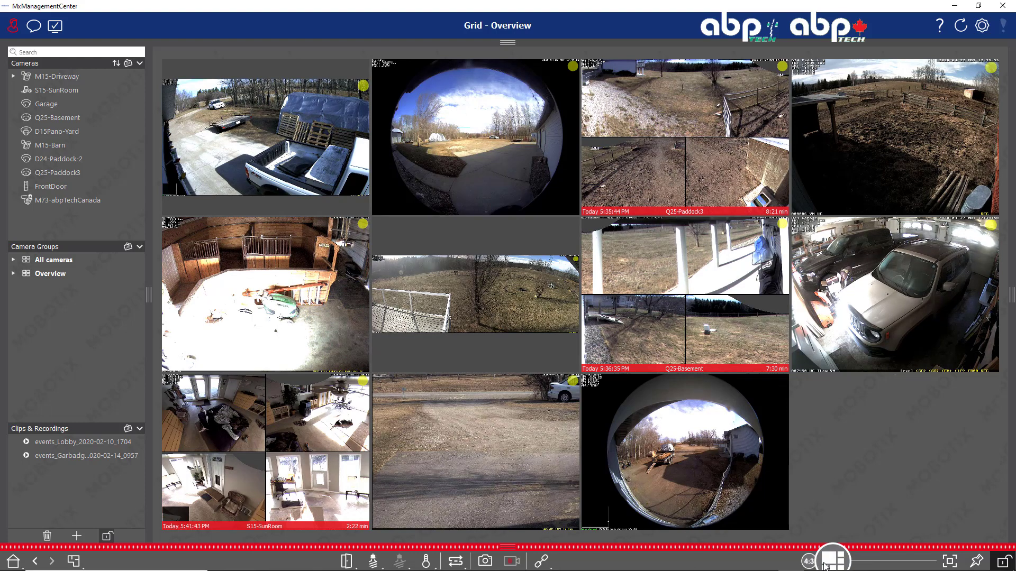
pyautogui.click(823, 565)
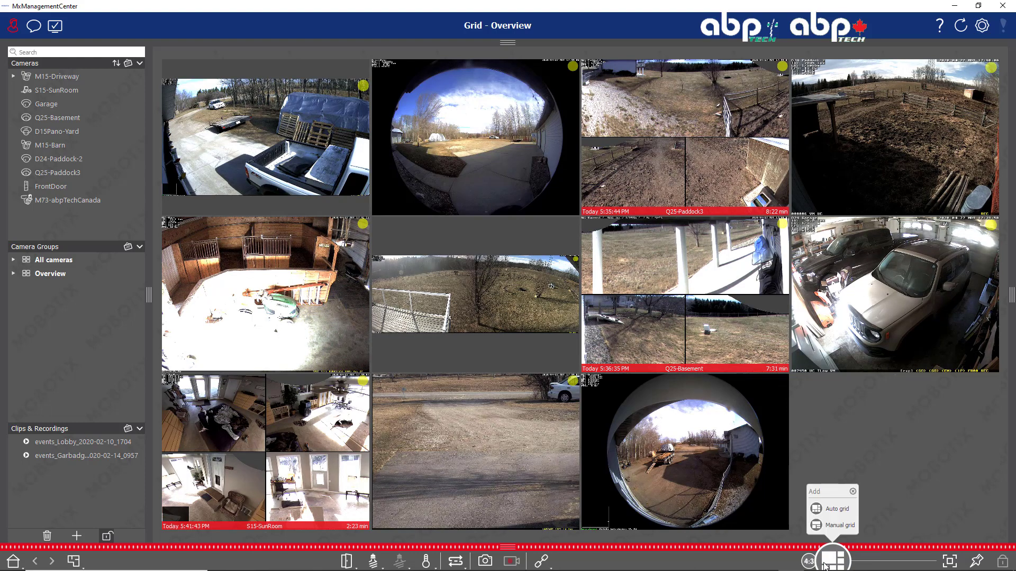
pyautogui.click(835, 526)
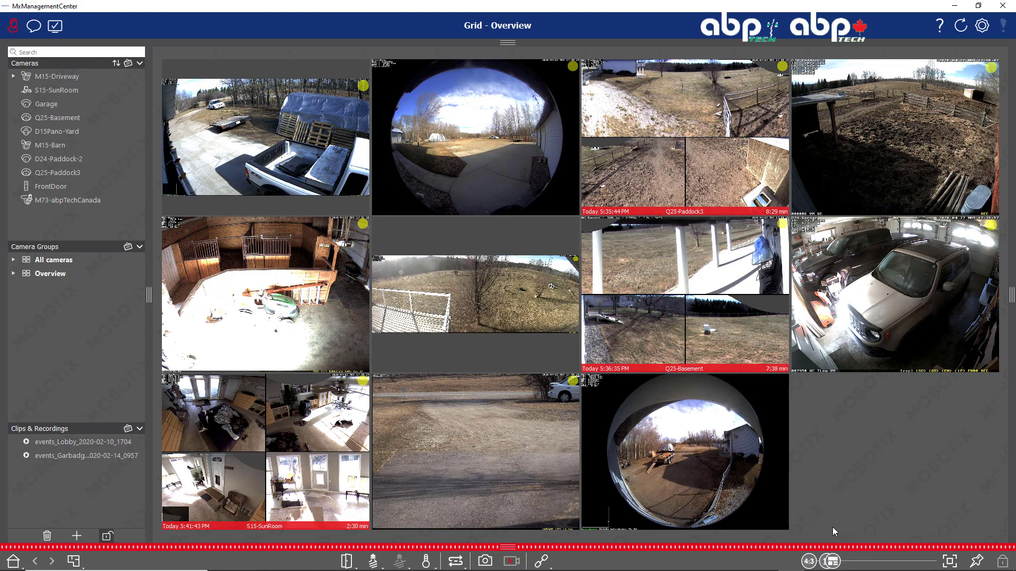
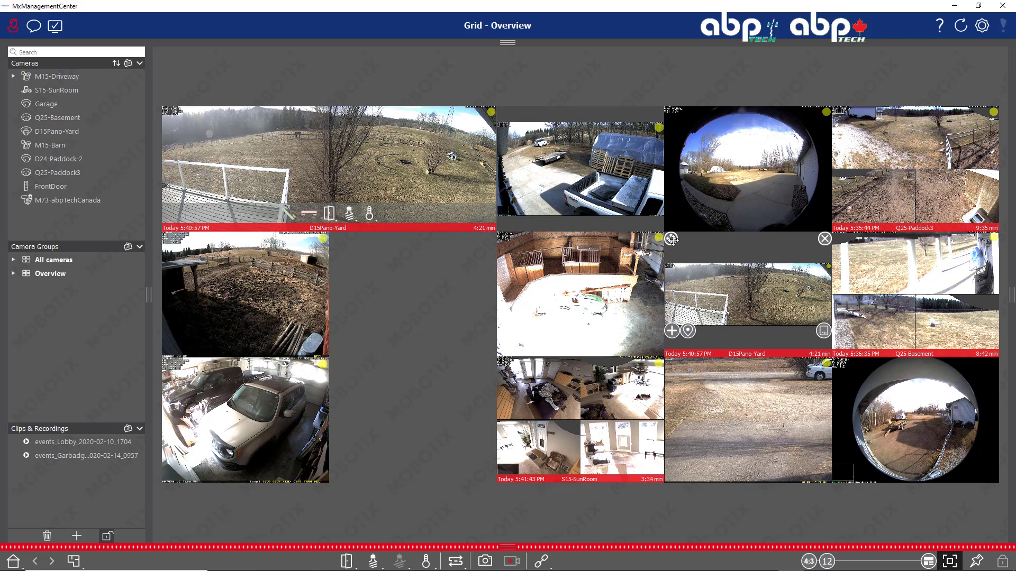
# Remove the small duplicate D15Pano-Yard tile and arrange M15-Driveway Sensor 2, FrontDoor and Q25-Paddock3 below the enlarged panorama, with Garage in the fourth column's bottom cell.
pyautogui.click(825, 239)
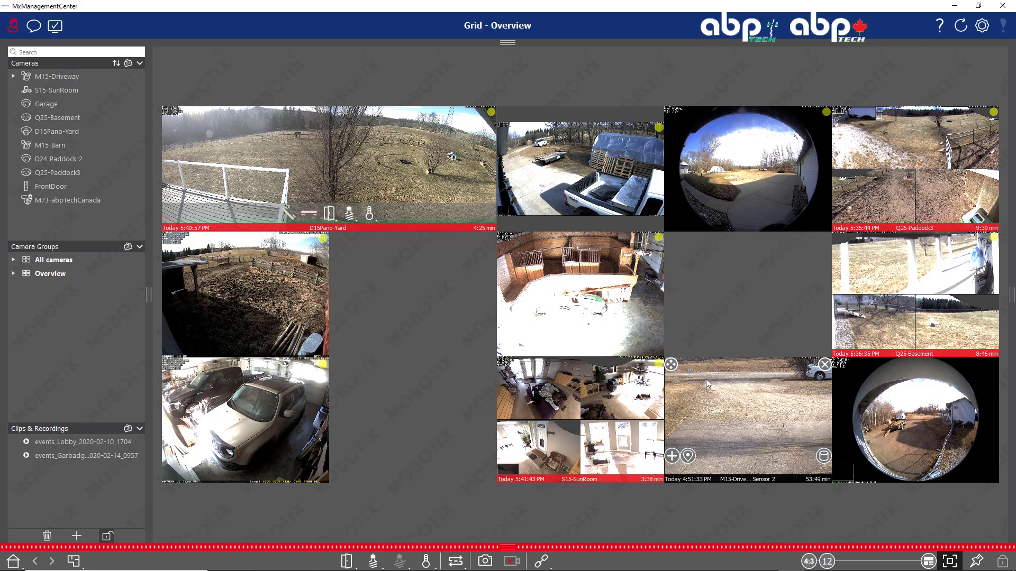
pyautogui.moveTo(677, 363); pyautogui.dragTo(352, 245)
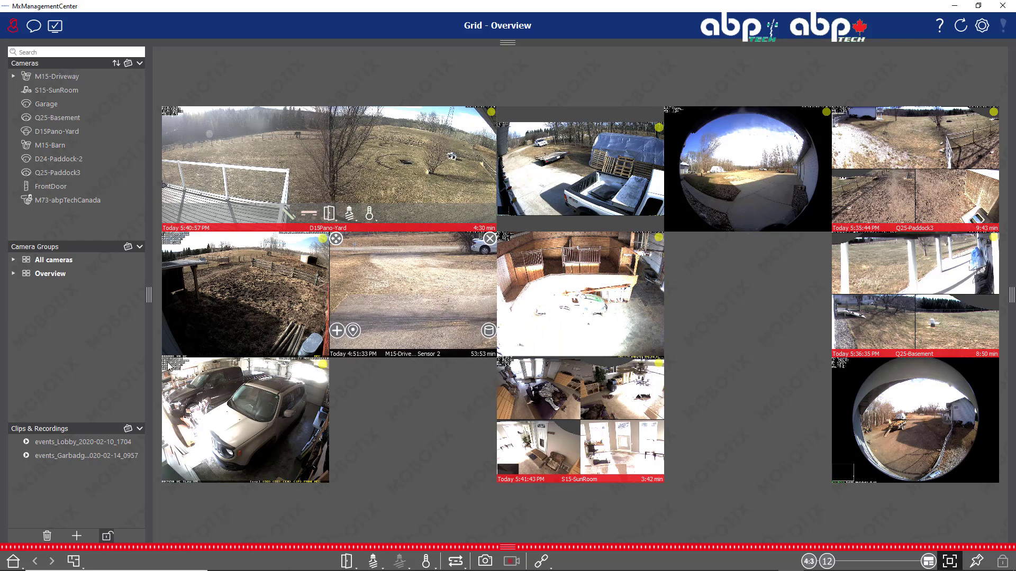
pyautogui.moveTo(168, 365); pyautogui.dragTo(682, 371)
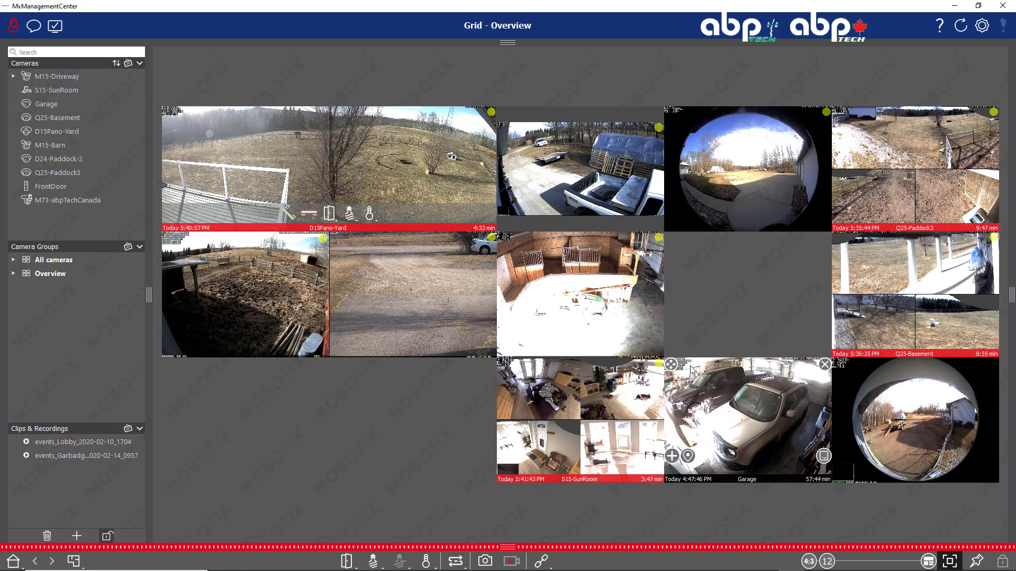
pyautogui.moveTo(670, 111); pyautogui.dragTo(171, 377)
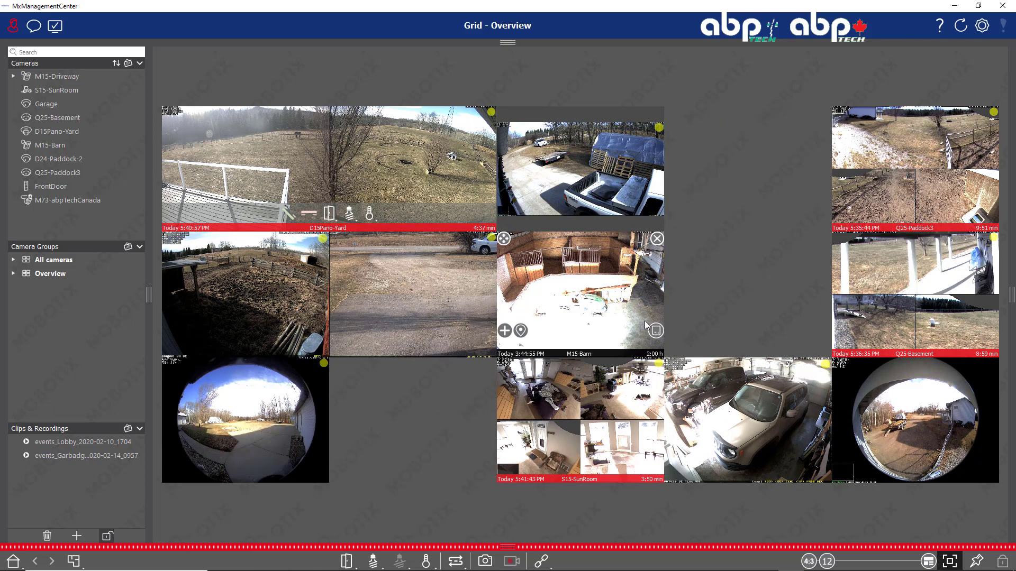
pyautogui.moveTo(838, 113); pyautogui.dragTo(344, 401)
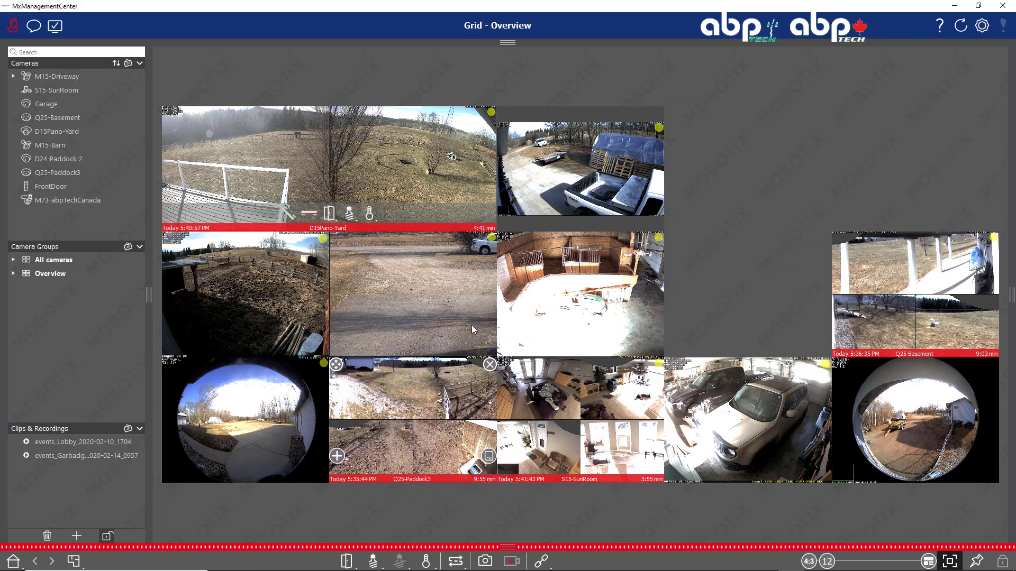
# Move the M15-Barn tile above Garage, S15-SunRoom above M15-Barn, and Q25-Basement beside M15-Driveway Sensor 2.
pyautogui.moveTo(503, 240); pyautogui.dragTo(676, 242)
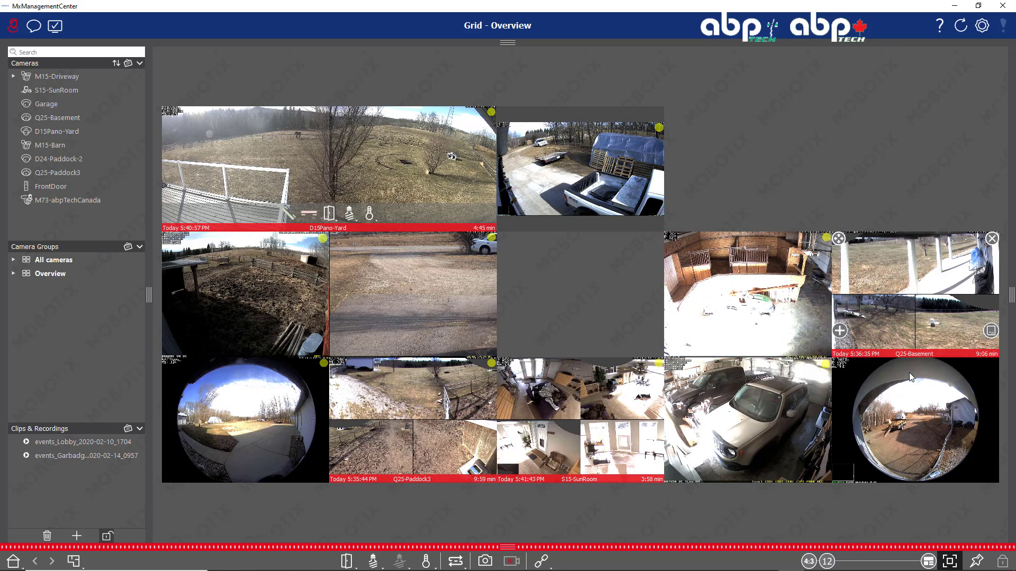
pyautogui.moveTo(503, 365); pyautogui.dragTo(727, 206)
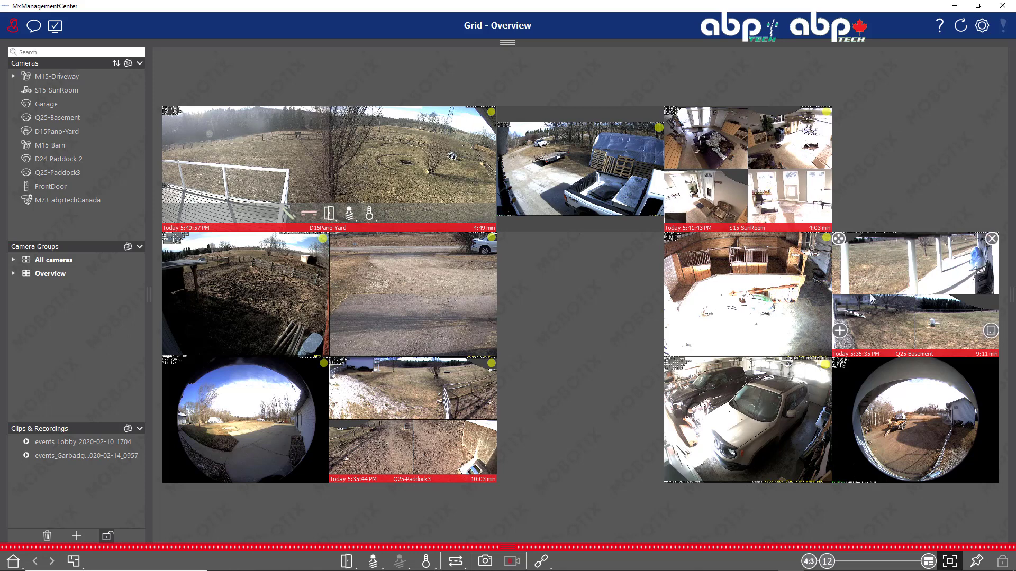
pyautogui.moveTo(838, 240); pyautogui.dragTo(511, 246)
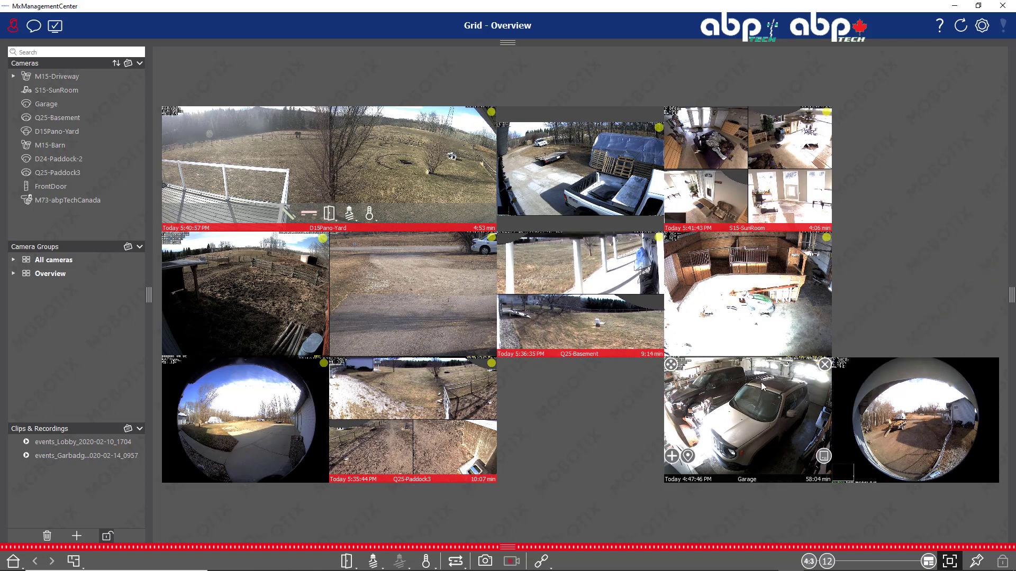
# Remove the M15-Barn tile from the grid and move the M15-Driveway Sensor 1 fisheye tile below Q25-Basement.
pyautogui.moveTo(793, 272)
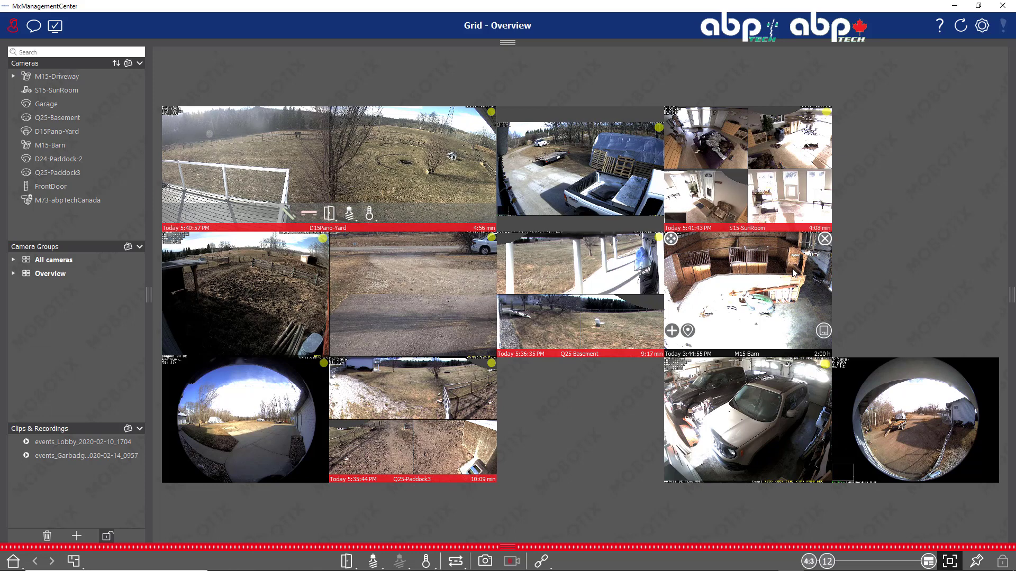
pyautogui.click(825, 240)
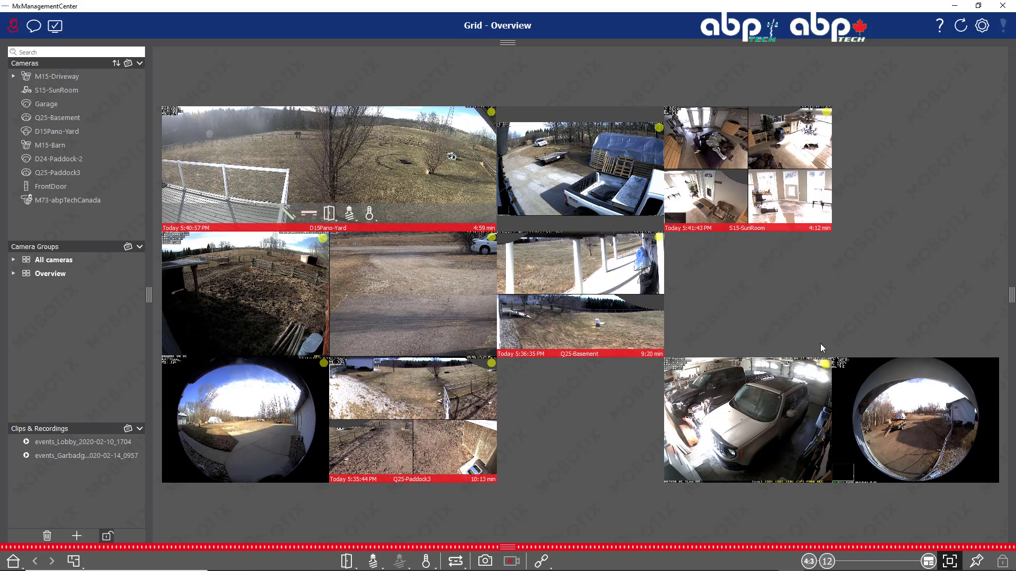
pyautogui.moveTo(836, 372)
pyautogui.moveTo(839, 365); pyautogui.dragTo(538, 395)
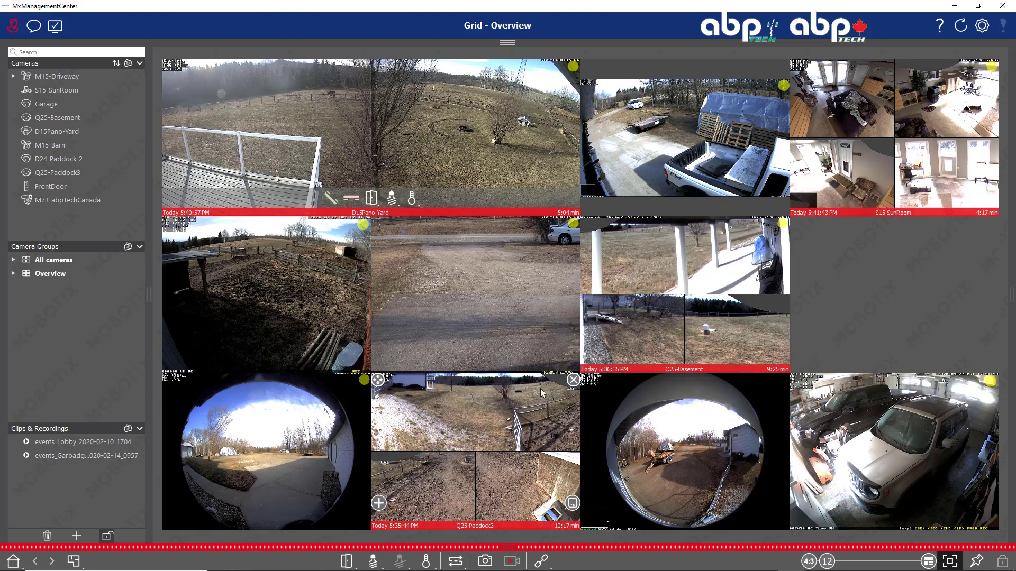
# Enlarge the S15-SunRoom tile to span two columns and two rows of the grid.
pyautogui.moveTo(463, 129)
pyautogui.moveTo(696, 312)
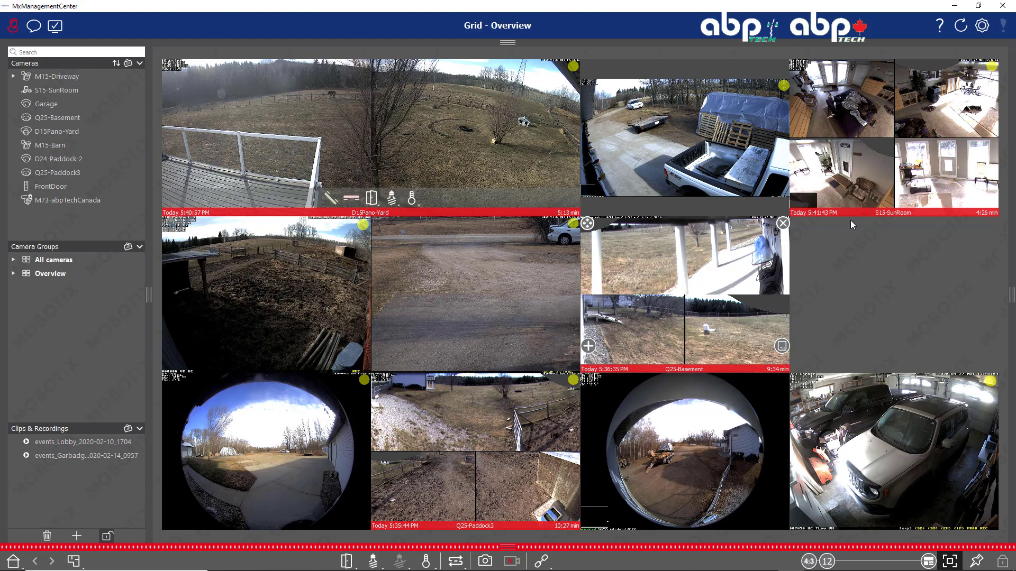
pyautogui.moveTo(896, 120)
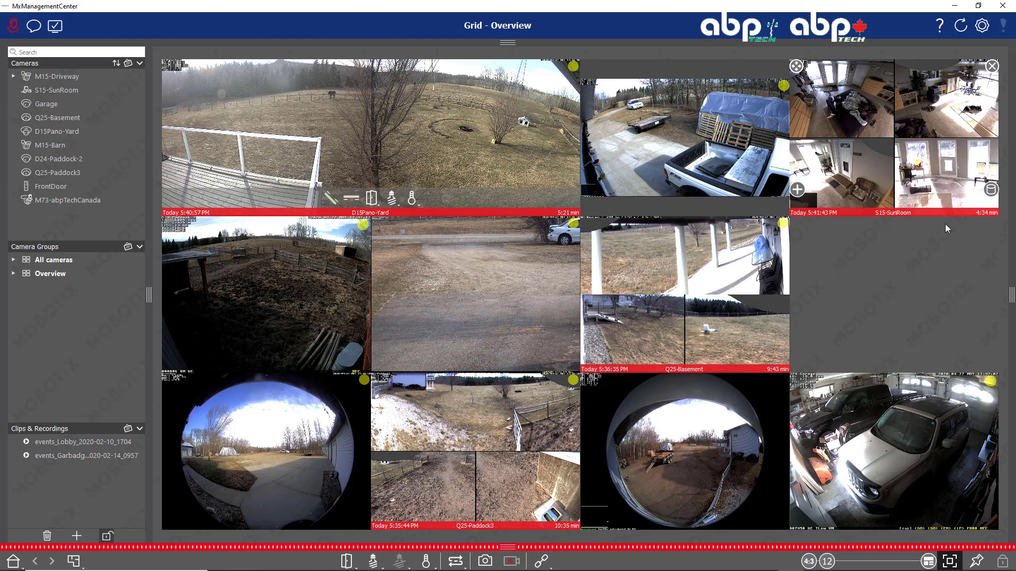
pyautogui.moveTo(998, 216); pyautogui.dragTo(927, 242)
pyautogui.moveTo(855, 221); pyautogui.dragTo(794, 65)
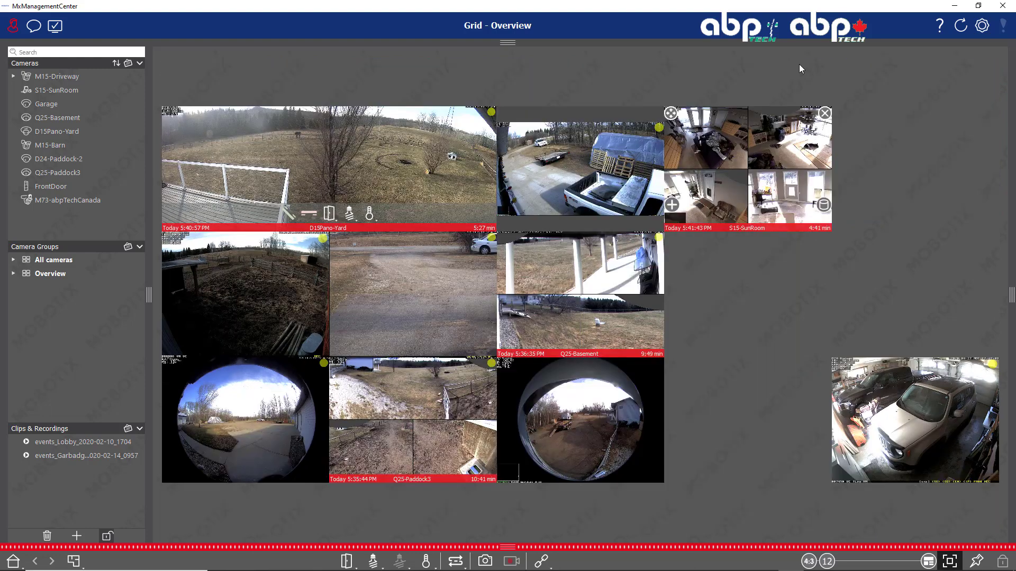
pyautogui.moveTo(831, 233); pyautogui.dragTo(921, 309)
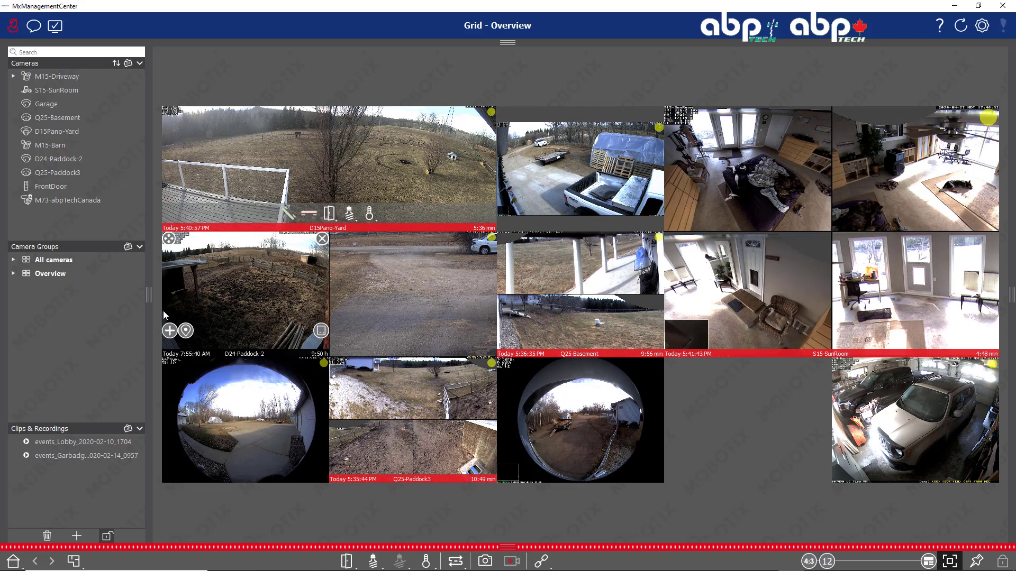
# Add the M15-Barn camera to the Overview group again, between Garage and S15-SunRoom, and lock editing.
pyautogui.click(13, 272)
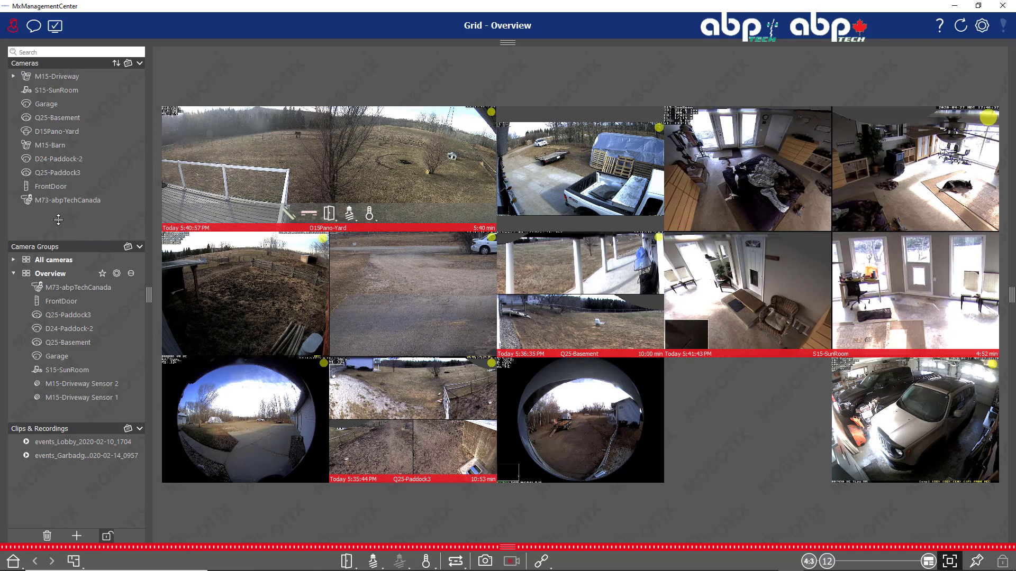
pyautogui.click(53, 147)
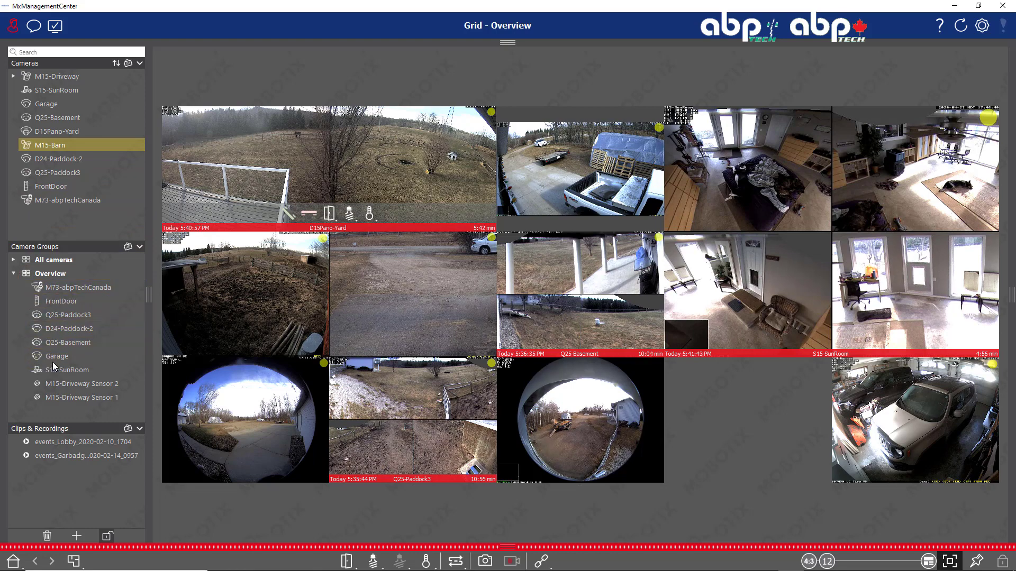
pyautogui.moveTo(54, 366); pyautogui.dragTo(55, 368)
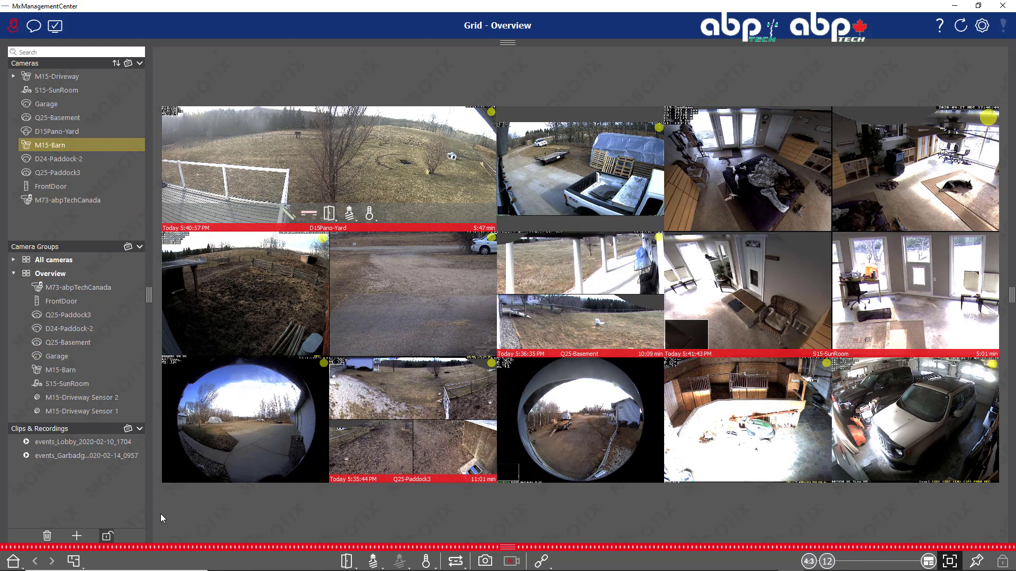
pyautogui.click(106, 537)
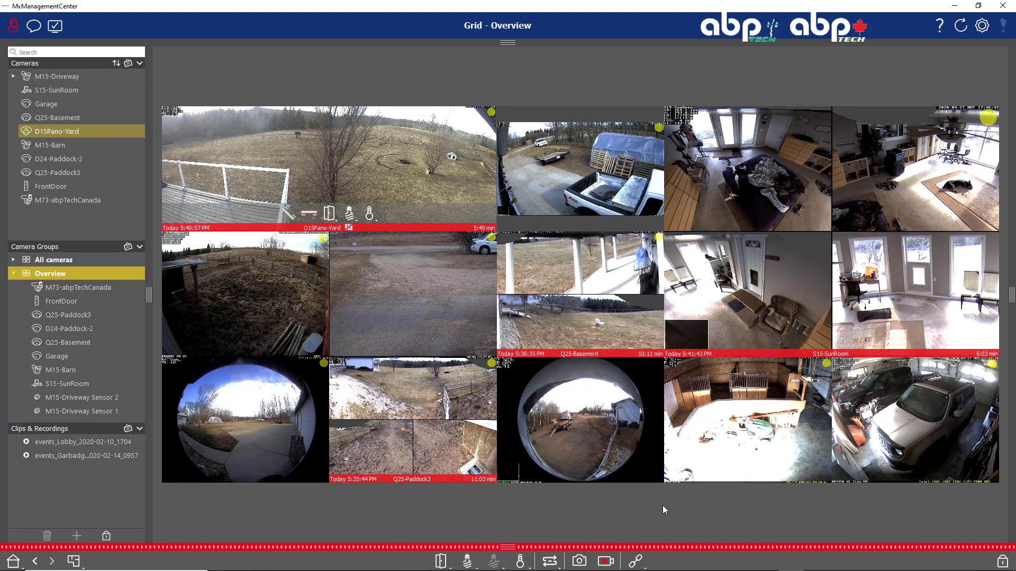